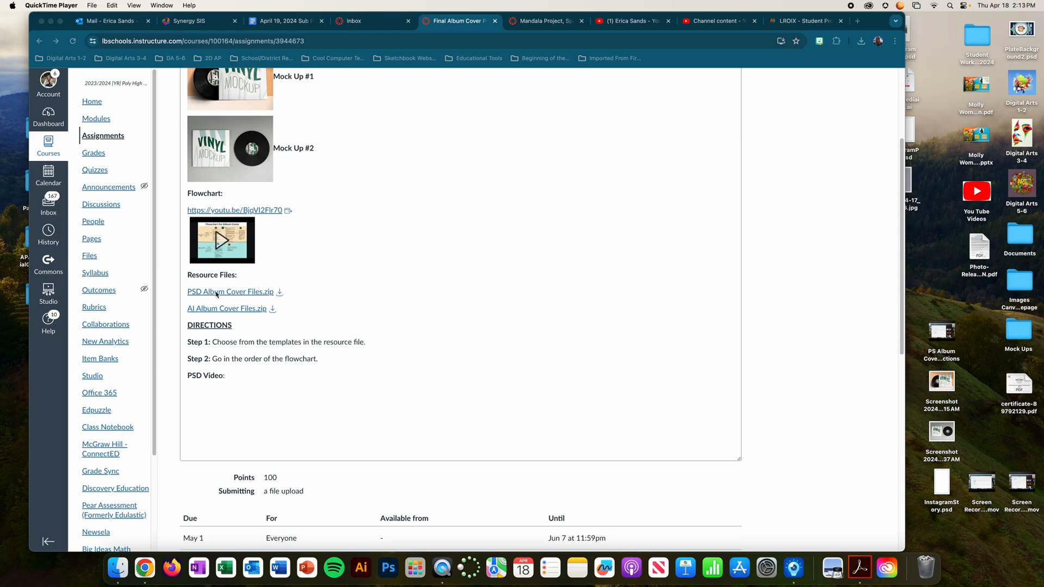
Step: Download PSD Album Cover Files.zip from the assignment's resource files and extract the downloaded archive
{"action": "left_click", "coordinate": [217, 292]}
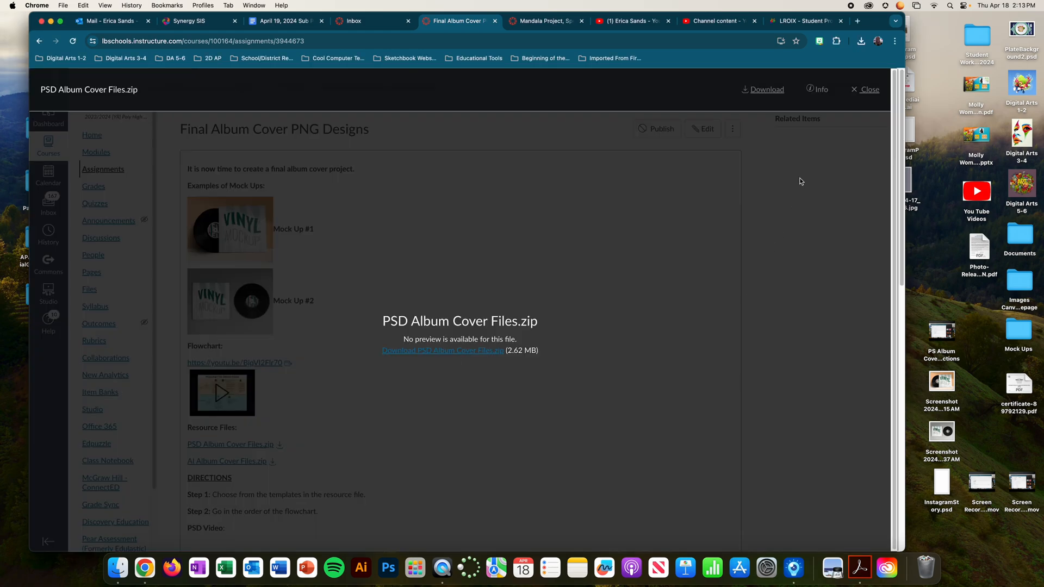
{"action": "left_click", "coordinate": [775, 91]}
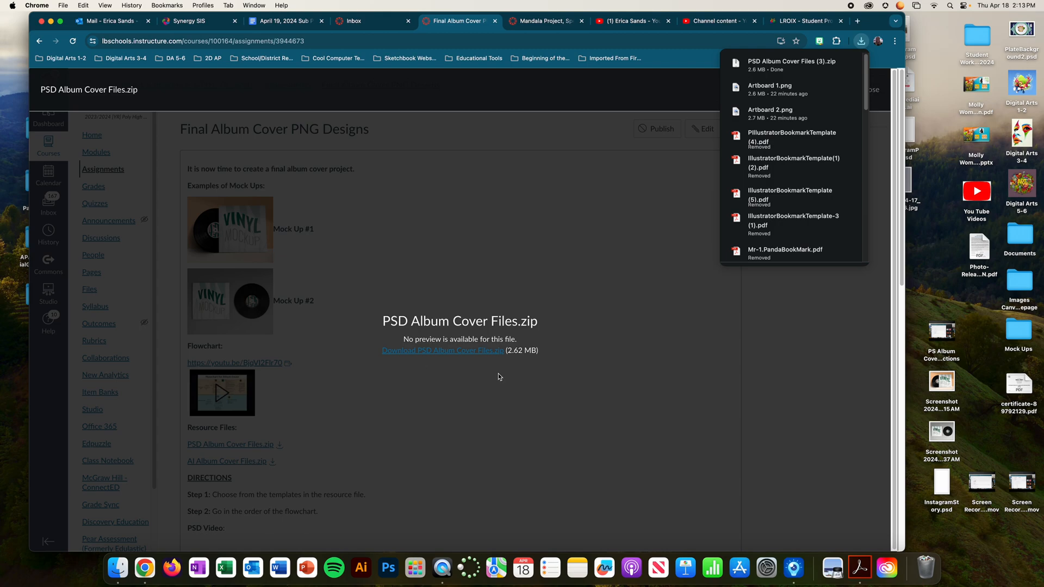
{"action": "left_click", "coordinate": [791, 64]}
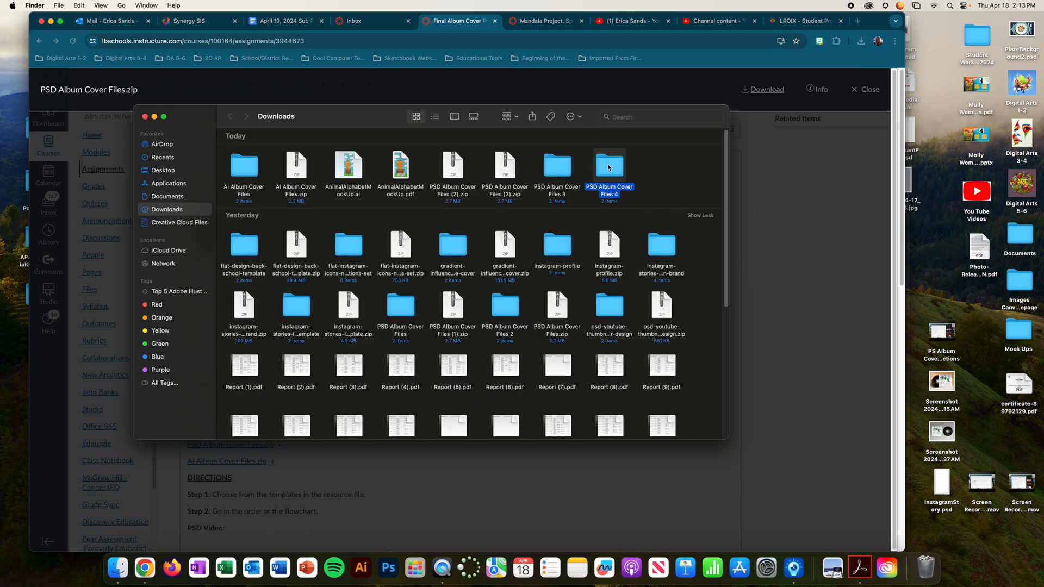
Step: Open the album cover template PSD from the PSD Mock Up #1 folder inside the extracted PSD Album Cover Files 4 folder in Photoshop
{"action": "double_click", "coordinate": [608, 167]}
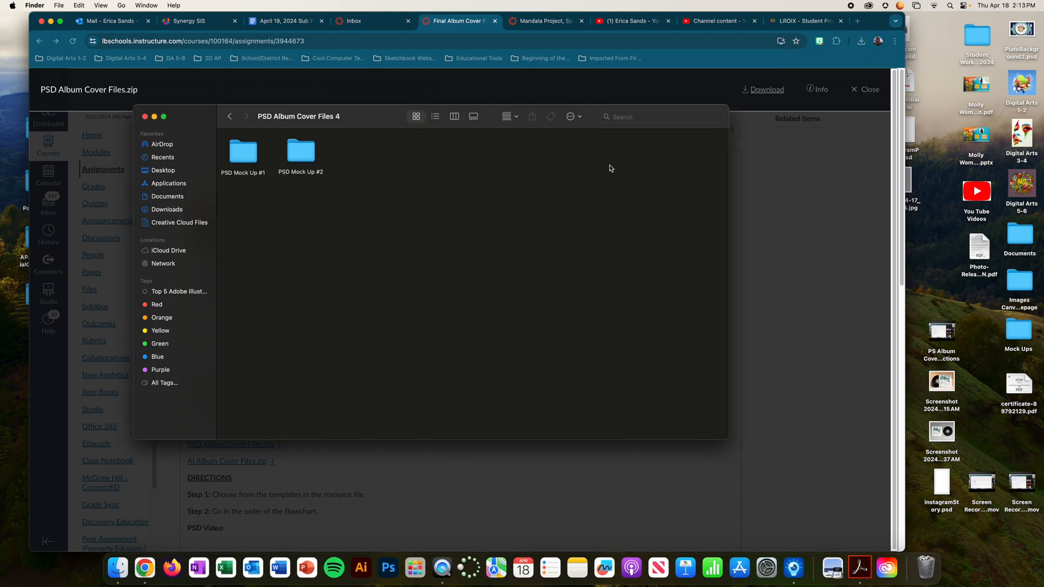
{"action": "double_click", "coordinate": [244, 153]}
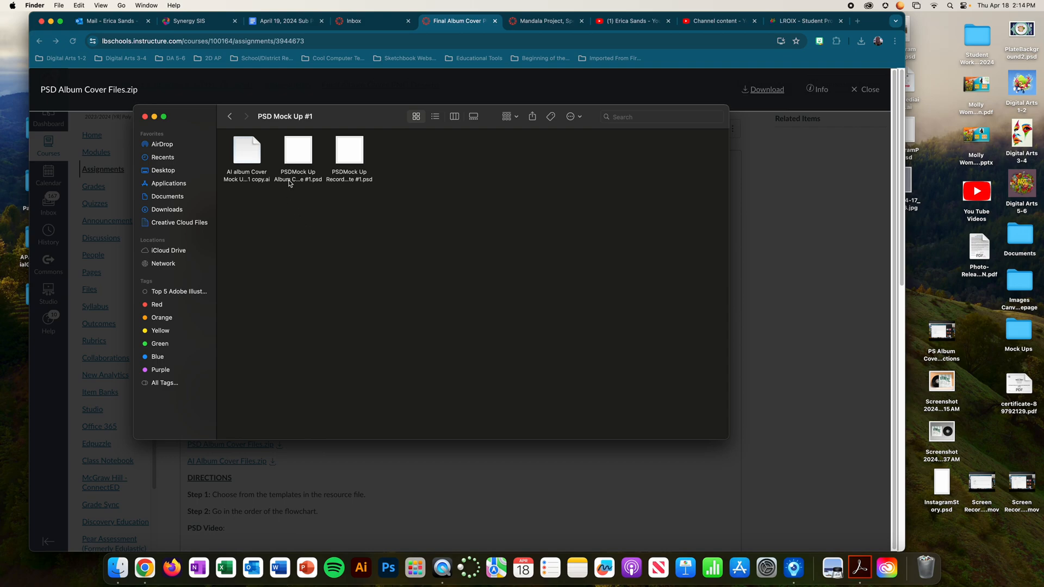
{"action": "left_click", "coordinate": [297, 148]}
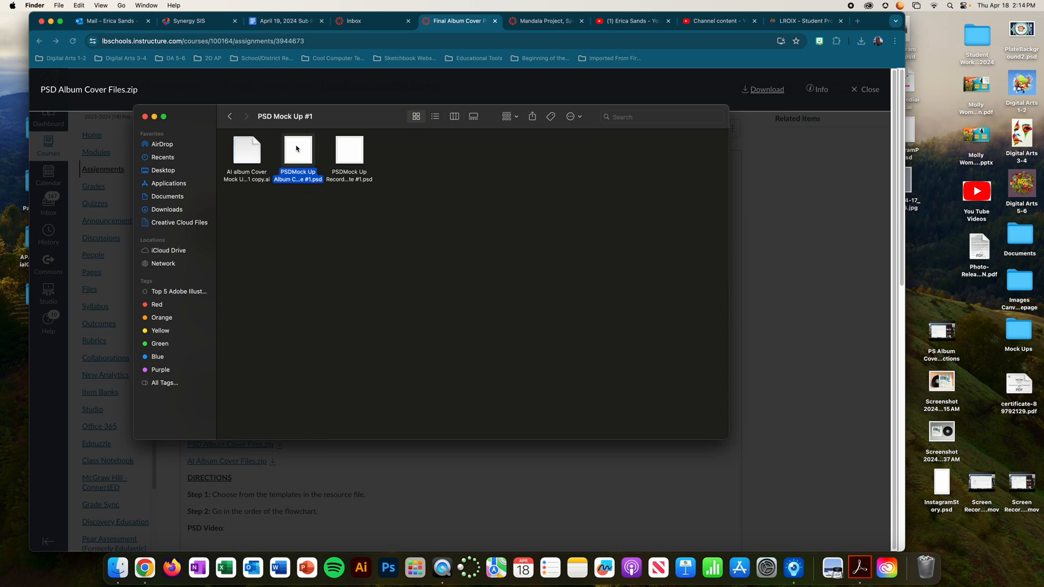
{"action": "double_click", "coordinate": [297, 148]}
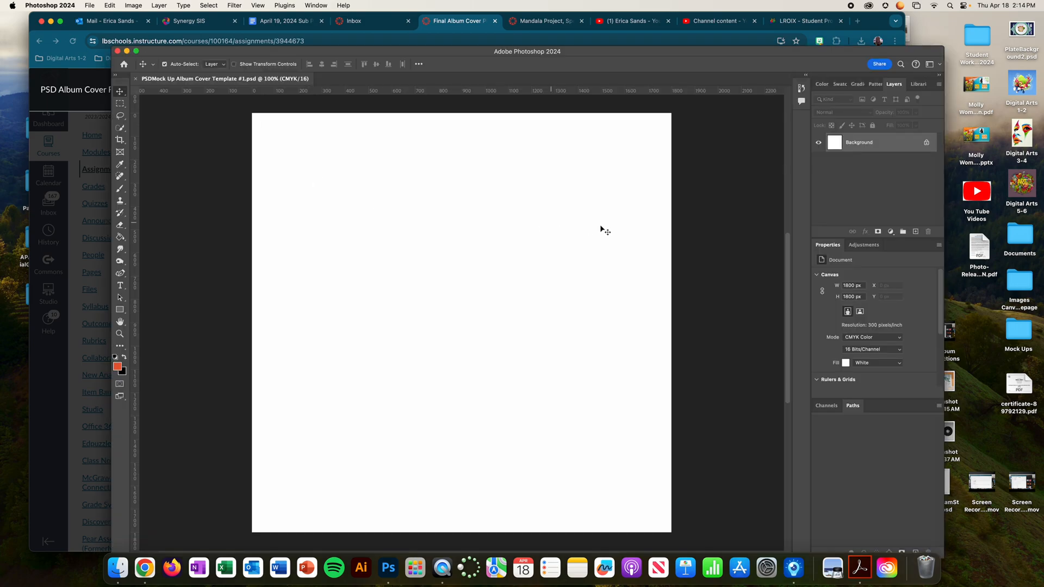
Step: Open the Album Cover library, detach it to float beside the canvas, and enlarge its height to browse the assets
{"action": "left_click", "coordinate": [917, 84]}
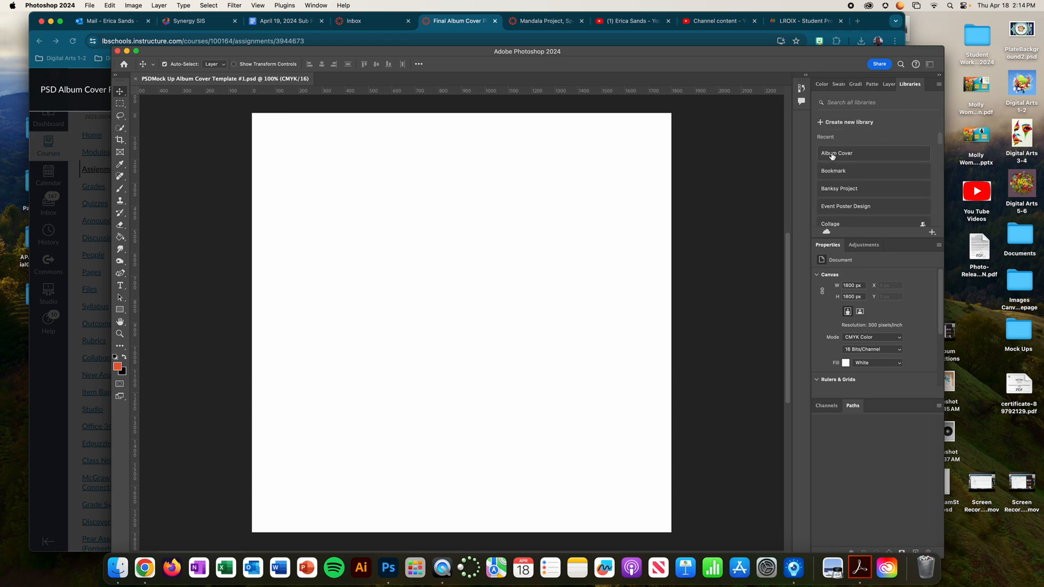
{"action": "left_click", "coordinate": [832, 154]}
{"action": "scroll", "coordinate": [922, 209], "scroll_direction": "down", "scroll_amount": 2}
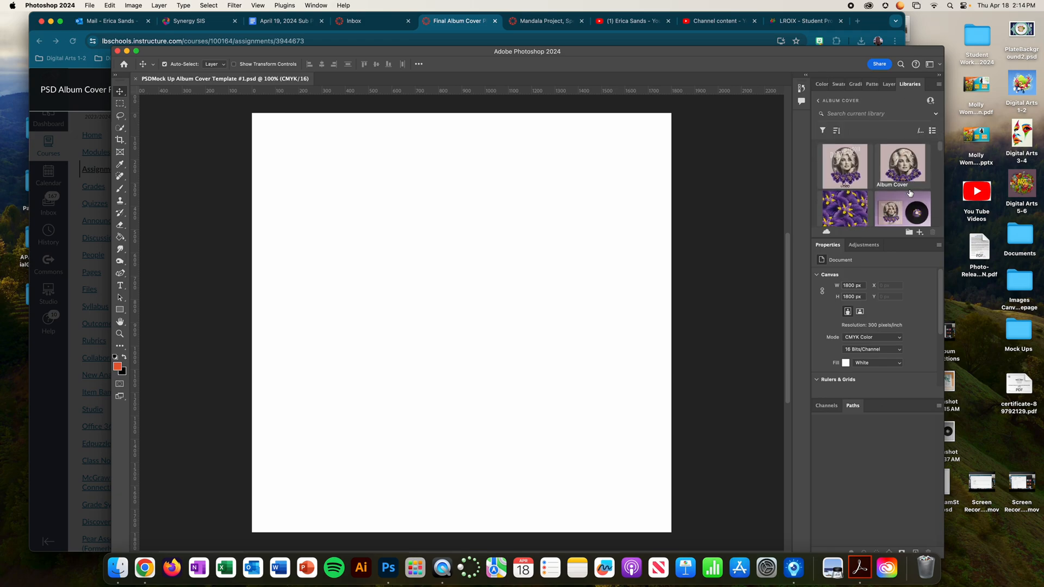
{"action": "left_click_drag", "start_coordinate": [910, 84], "coordinate": [743, 59]}
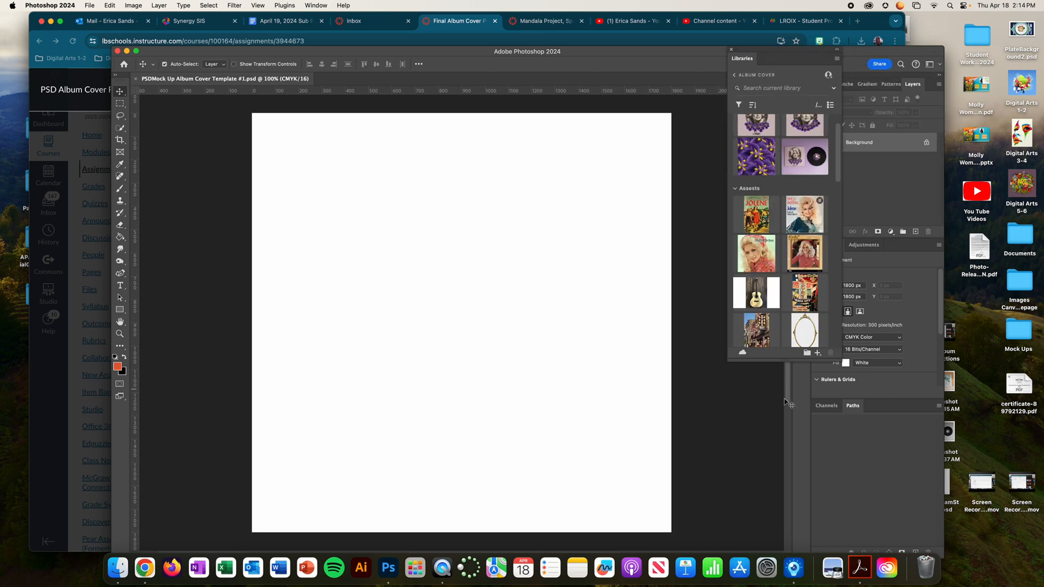
{"action": "left_click", "coordinate": [784, 359]}
{"action": "left_click_drag", "start_coordinate": [784, 362], "coordinate": [784, 530]}
{"action": "scroll", "coordinate": [789, 379], "scroll_direction": "up", "scroll_amount": 1}
{"action": "scroll", "coordinate": [780, 341], "scroll_direction": "down", "scroll_amount": 8}
{"action": "scroll", "coordinate": [781, 341], "scroll_direction": "up", "scroll_amount": 3}
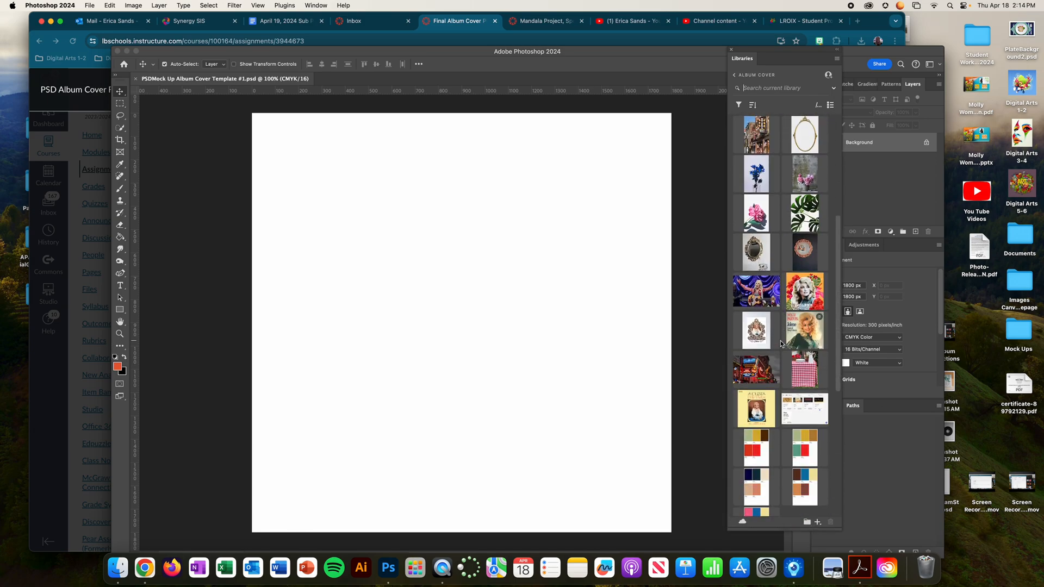
Step: Draw a rectangle about 1799 by 1801 px over the whole canvas and fill it with the recently used light purple
{"action": "left_click", "coordinate": [120, 309]}
{"action": "left_click_drag", "start_coordinate": [251, 113], "coordinate": [670, 532]}
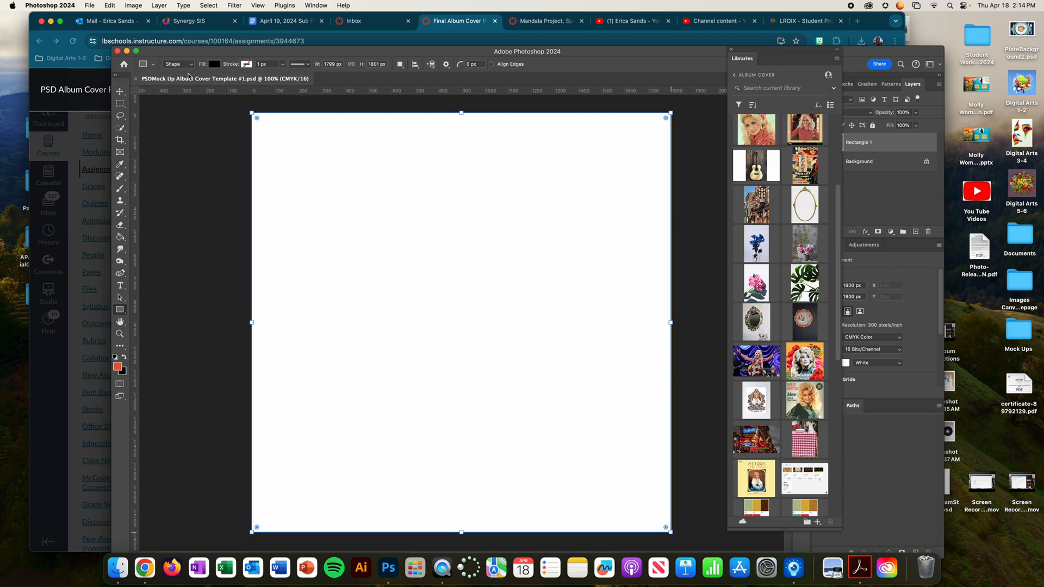
{"action": "left_click", "coordinate": [214, 64]}
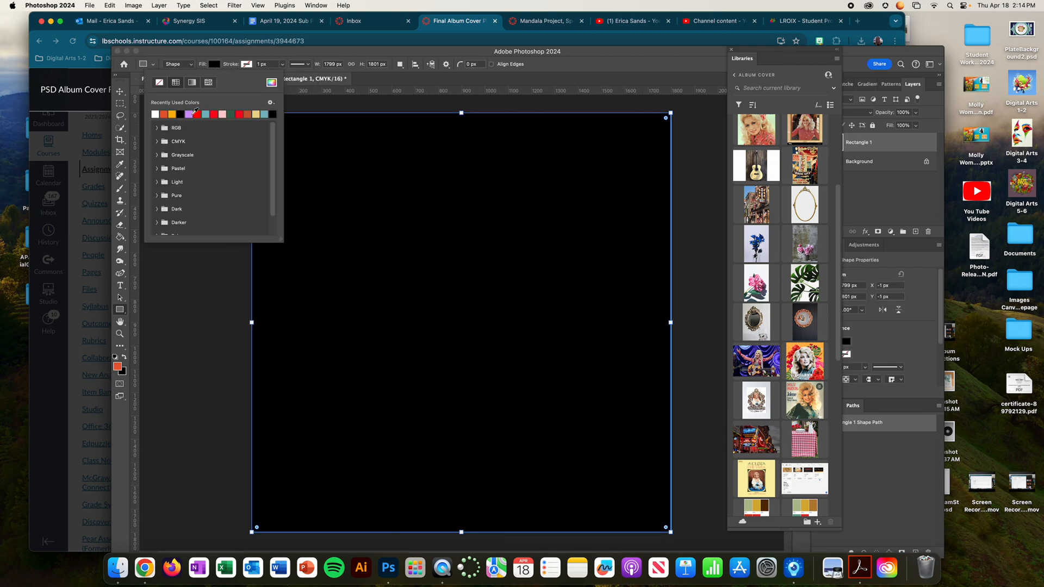
{"action": "left_click", "coordinate": [191, 114]}
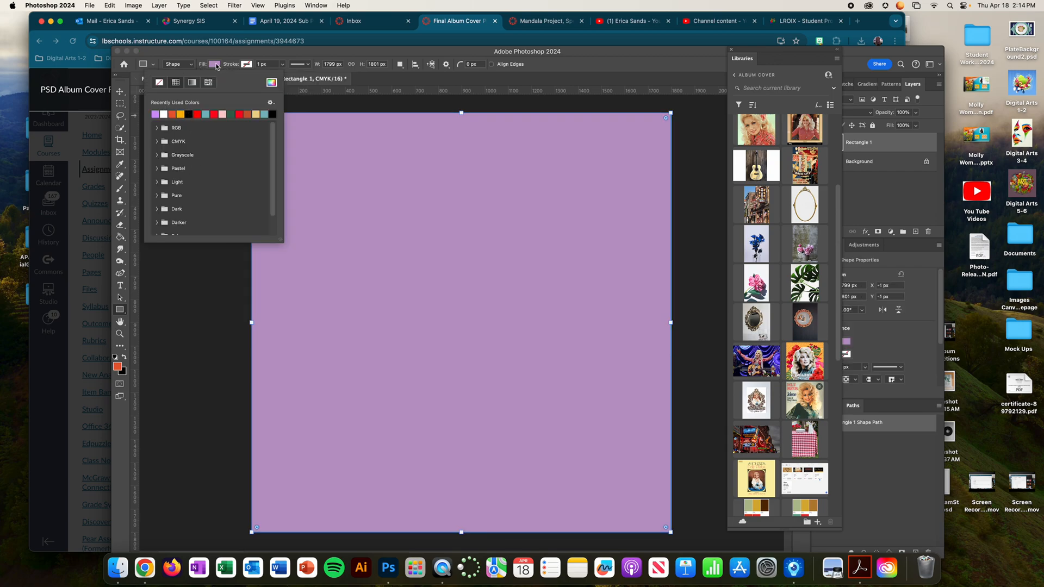
{"action": "left_click", "coordinate": [215, 64]}
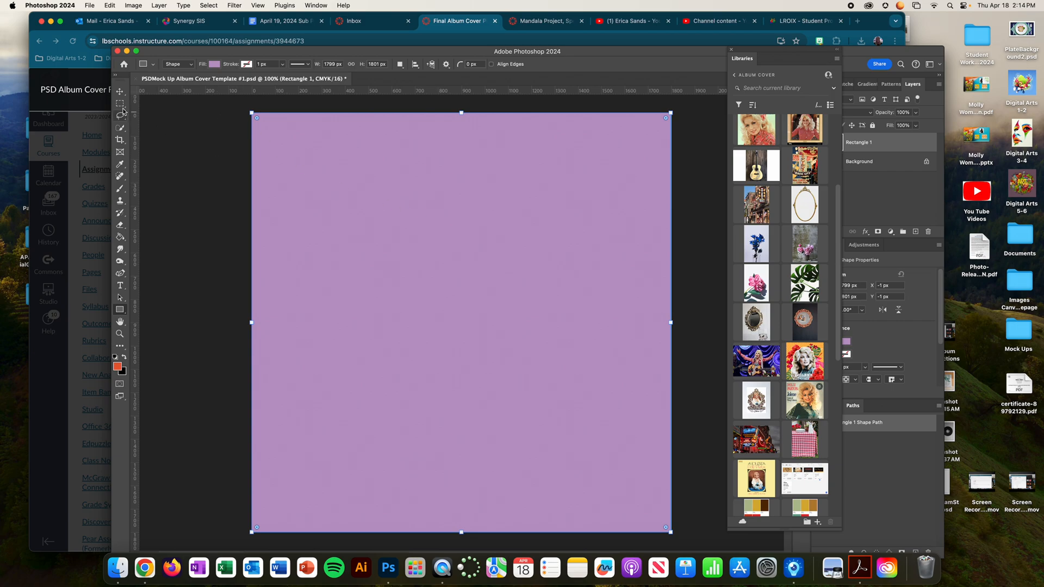
Step: Free-transform the purple rectangle to extend its right edge slightly past the canvas edge
{"action": "left_click", "coordinate": [120, 91]}
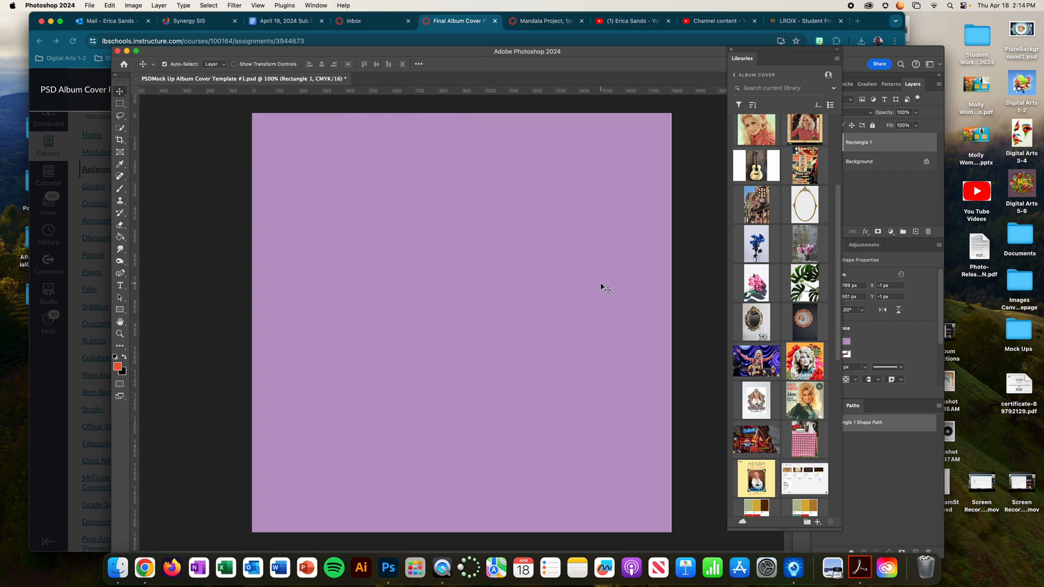
{"action": "key", "text": "super+t"}
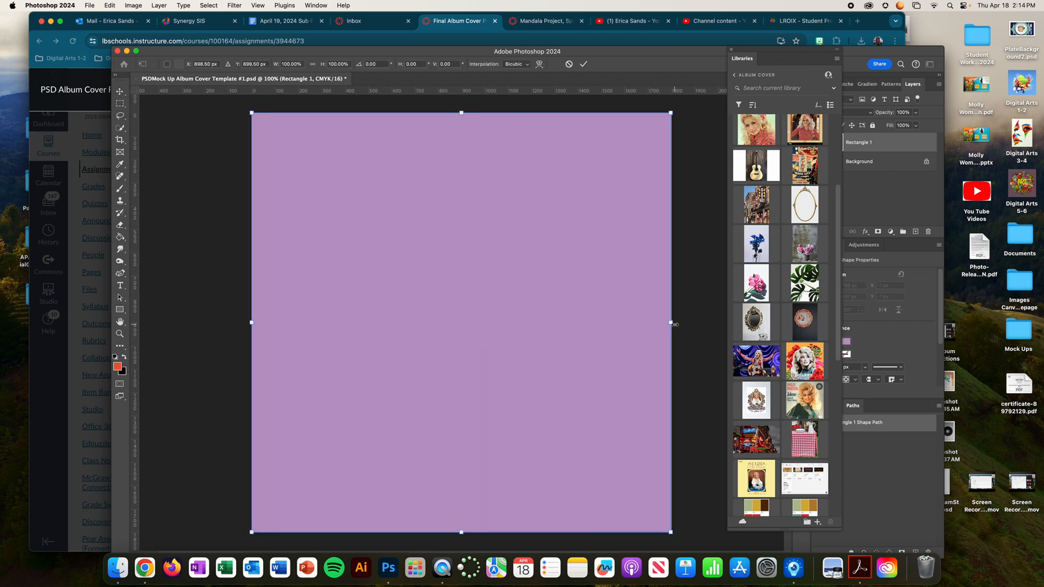
{"action": "left_click_drag", "start_coordinate": [672, 323], "coordinate": [675, 322]}
{"action": "key", "text": "Return"}
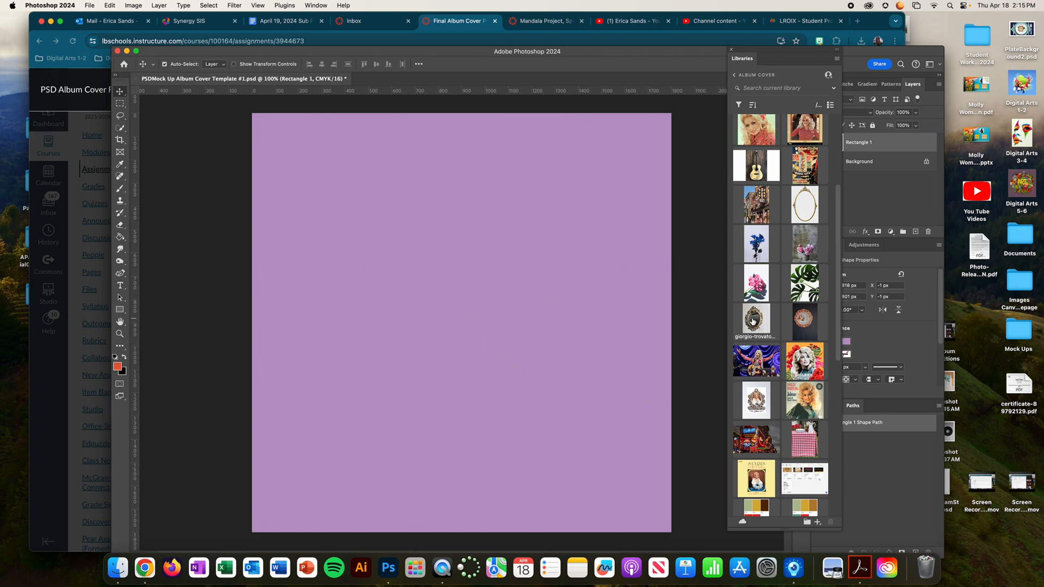
Step: Open the pink peony photo from the Album Cover library and select the bloom with Select Subject
{"action": "left_click", "coordinate": [755, 282]}
{"action": "double_click", "coordinate": [755, 282]}
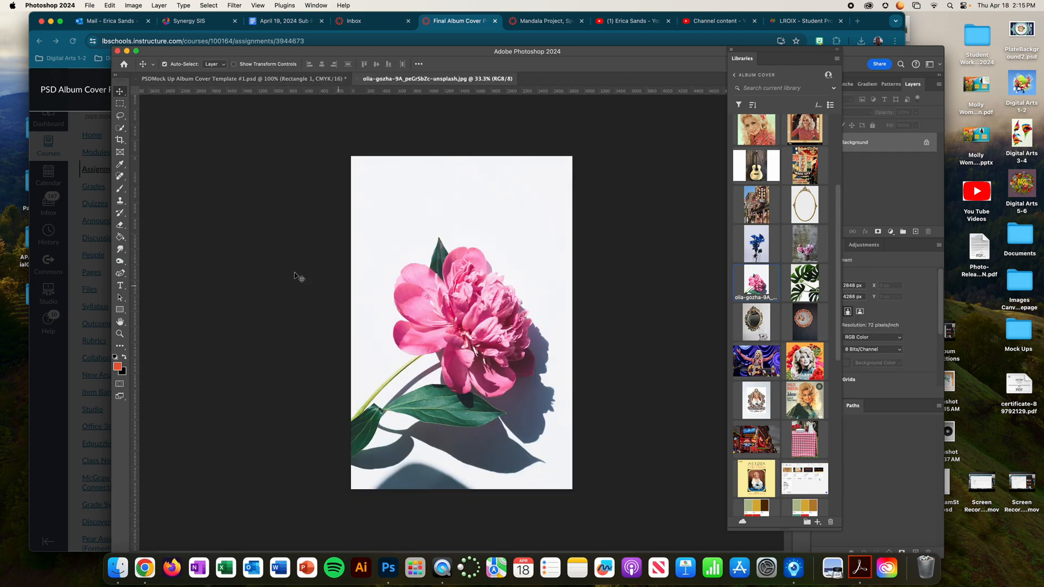
{"action": "left_click", "coordinate": [120, 128]}
{"action": "left_click", "coordinate": [383, 65]}
Step: Try to output the flower selection from Select and Mask to a new layer with a layer mask
{"action": "left_click", "coordinate": [448, 65]}
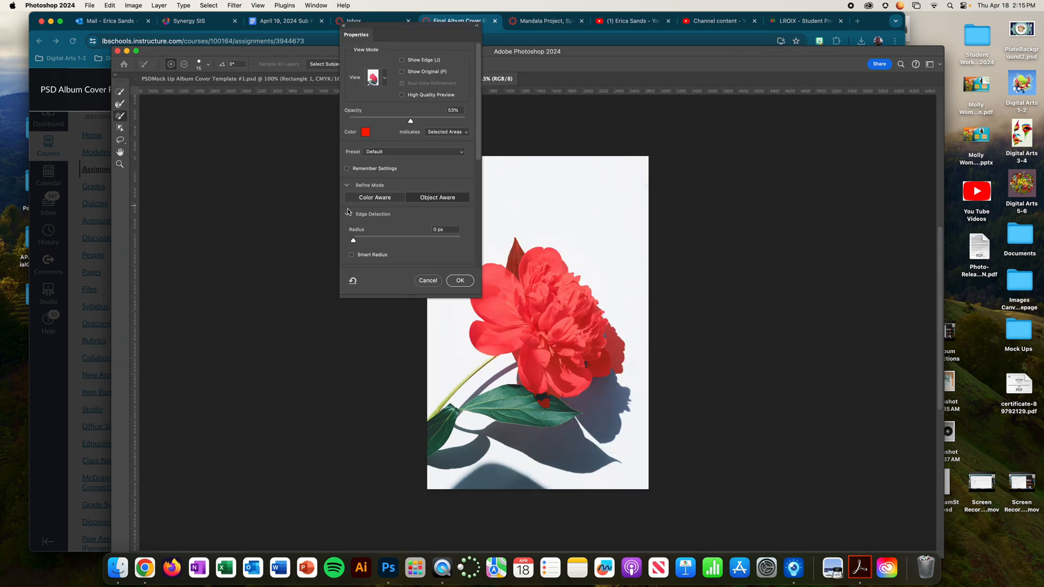
{"action": "scroll", "coordinate": [399, 219], "scroll_direction": "down", "scroll_amount": 5}
{"action": "left_click", "coordinate": [393, 259]}
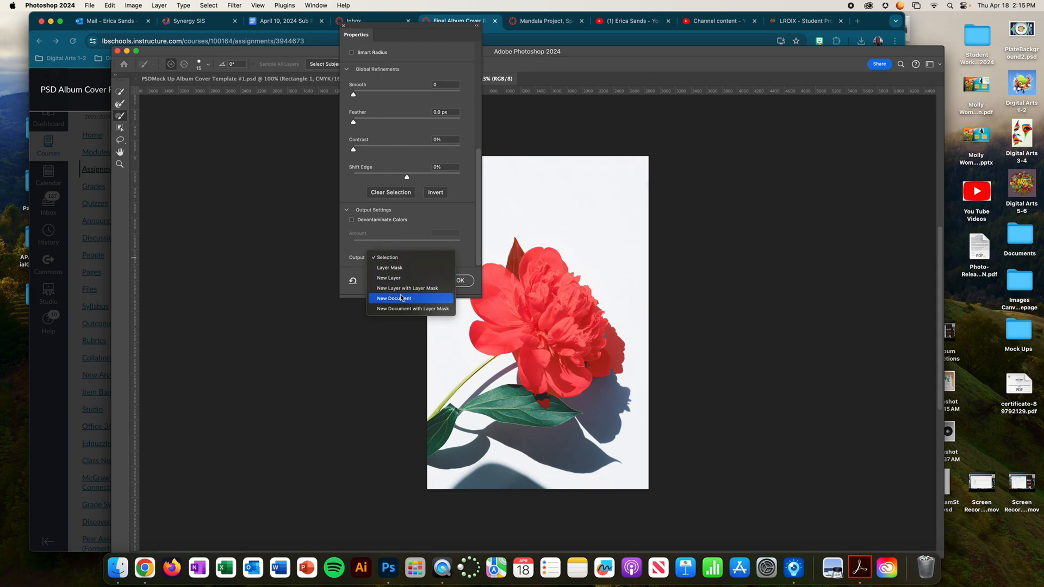
{"action": "left_click", "coordinate": [433, 288]}
{"action": "left_click", "coordinate": [462, 281]}
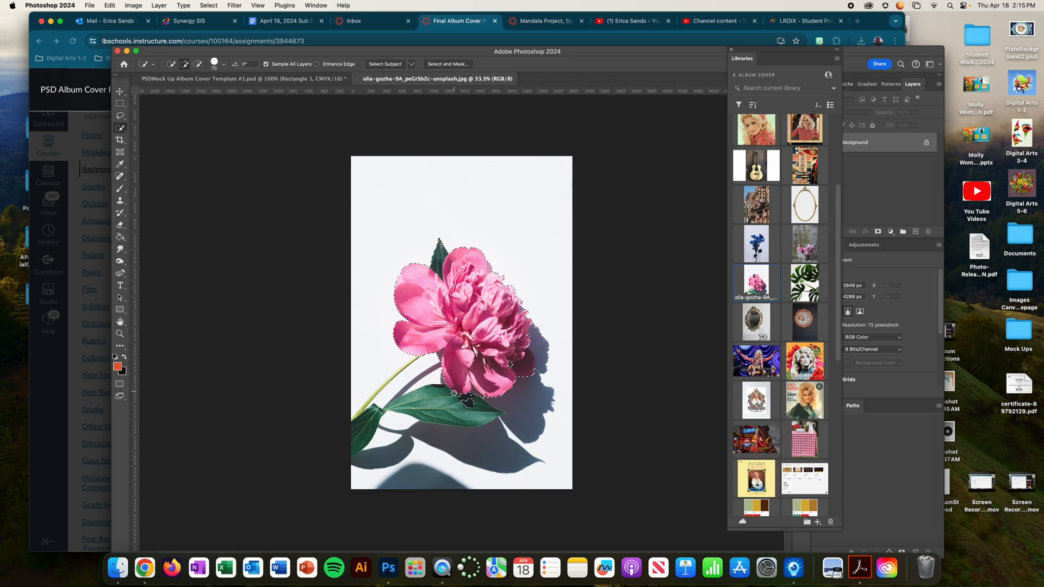
Step: Subtract the stray leaf and shadow areas below and beside the bloom from the flower selection
{"action": "left_click", "coordinate": [197, 64]}
{"action": "left_click_drag", "start_coordinate": [478, 406], "coordinate": [454, 402]}
{"action": "left_click_drag", "start_coordinate": [537, 329], "coordinate": [542, 357]}
{"action": "left_click", "coordinate": [514, 366]}
Step: Bring the flower selection into Select and Mask and set the brush to subtract at size 25
{"action": "left_click", "coordinate": [447, 66]}
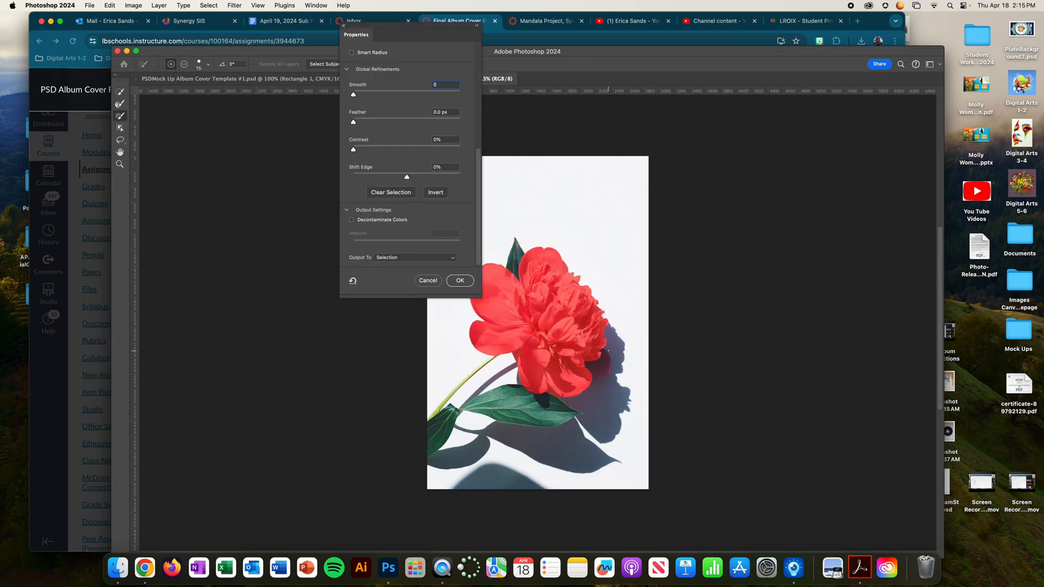
{"action": "key", "text": "bracketright"}
{"action": "key", "text": "bracketright"}
{"action": "key", "text": "bracketright"}
{"action": "key", "text": "bracketright"}
{"action": "key", "text": "bracketright"}
{"action": "left_click", "coordinate": [182, 64]}
{"action": "key", "text": "bracketleft"}
{"action": "key", "text": "bracketleft"}
{"action": "left_click_drag", "start_coordinate": [491, 346], "coordinate": [587, 338]}
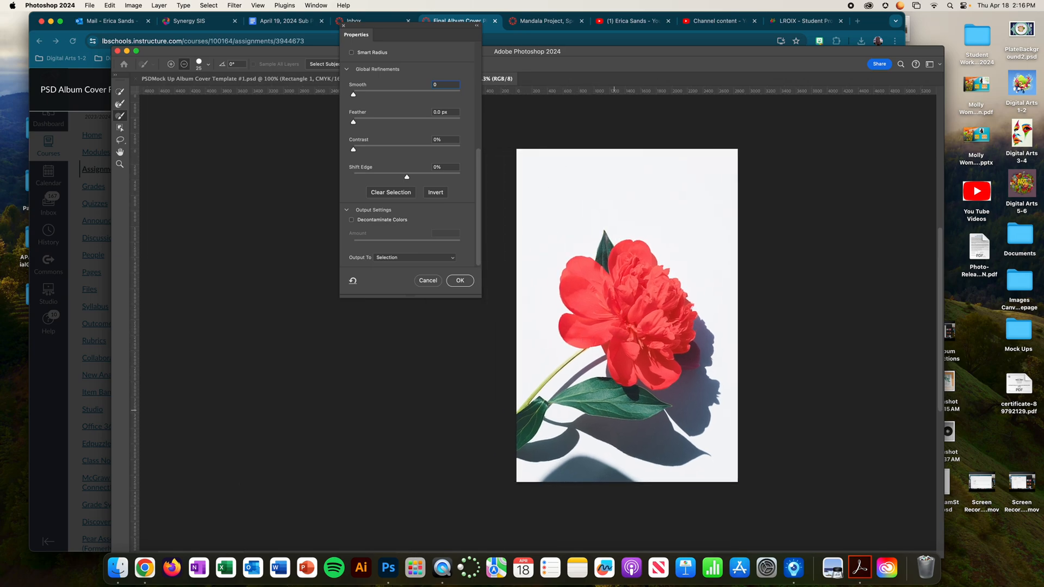
Step: Output the flower selection to a new layer with a layer mask
{"action": "left_click", "coordinate": [396, 262]}
{"action": "left_click", "coordinate": [413, 288]}
{"action": "left_click", "coordinate": [460, 281]}
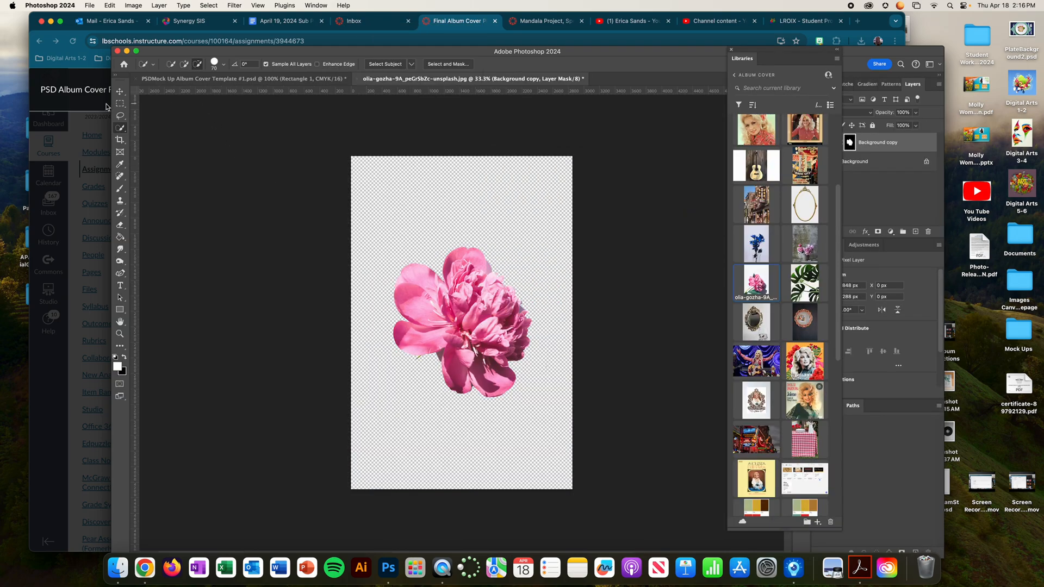
Step: Copy the masked flower layer into the album cover template document, accepting the bit depth conversion
{"action": "left_click", "coordinate": [120, 92]}
{"action": "left_click_drag", "start_coordinate": [446, 296], "coordinate": [323, 126]}
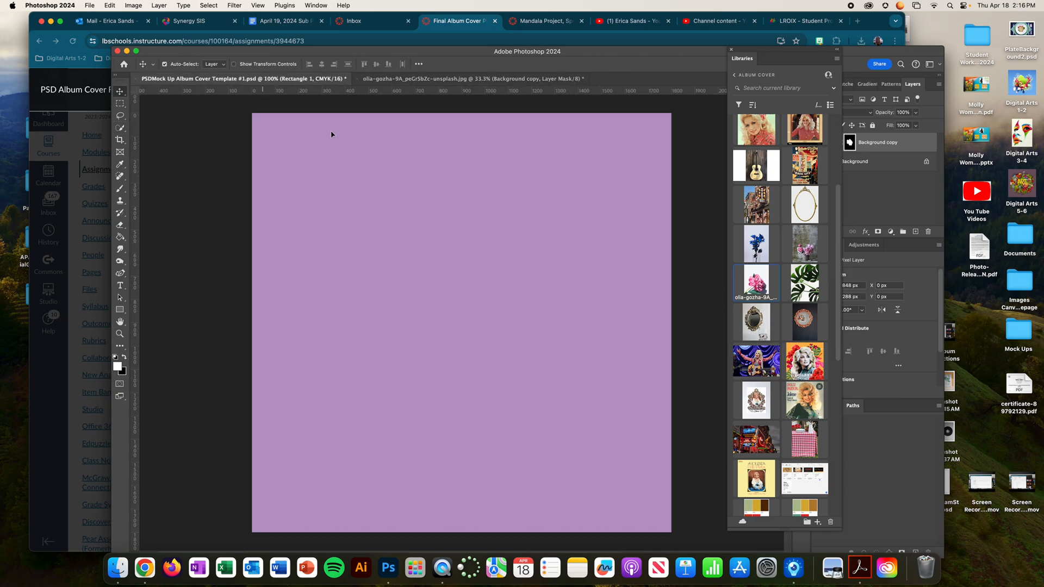
{"action": "left_click_drag", "start_coordinate": [455, 273], "coordinate": [455, 270]}
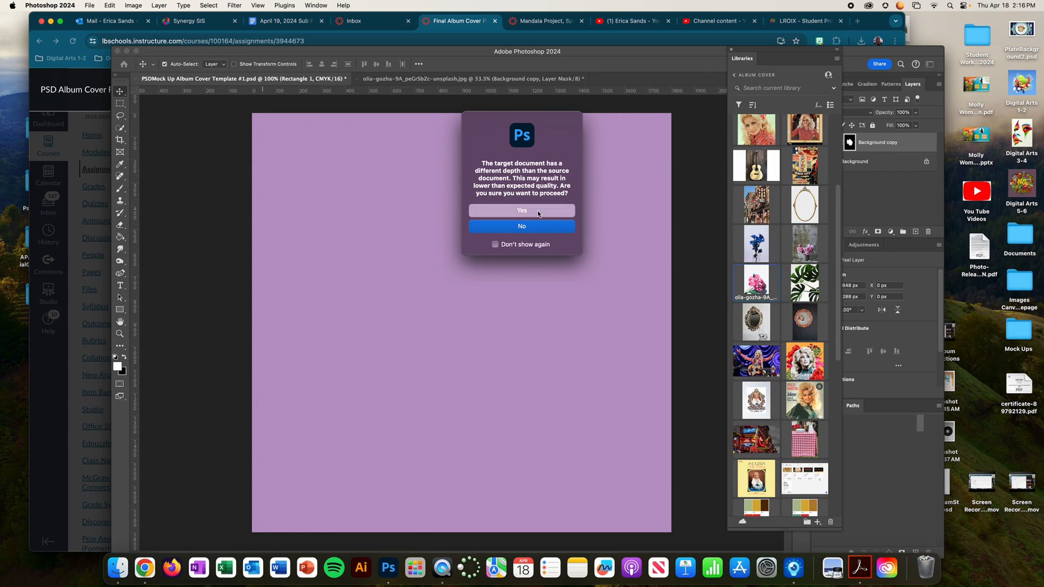
{"action": "left_click", "coordinate": [537, 211]}
Step: Position the flower over the lower part of the purple canvas and move the floating library clear of the layer list
{"action": "left_click_drag", "start_coordinate": [467, 237], "coordinate": [521, 397]}
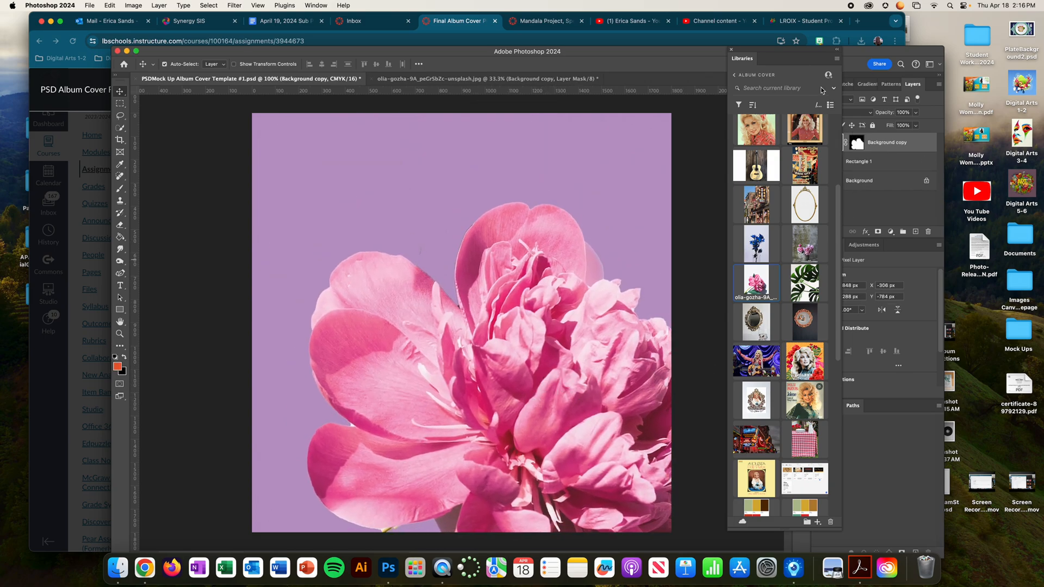
{"action": "left_click_drag", "start_coordinate": [798, 53], "coordinate": [764, 58]}
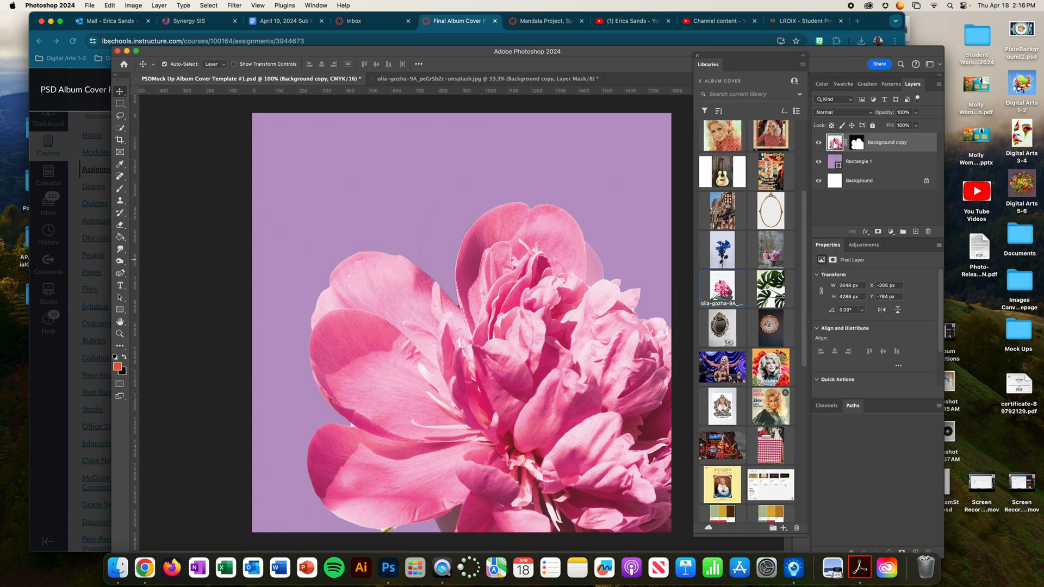
{"action": "left_click_drag", "start_coordinate": [542, 390], "coordinate": [530, 420]}
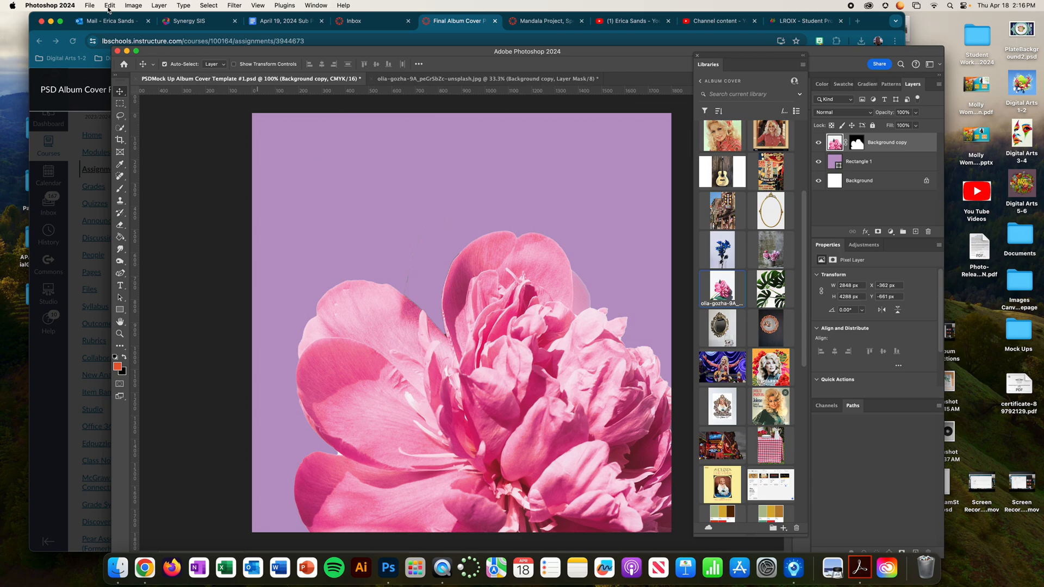
Step: Save the album cover template in Photoshop format to the Downloads folder with Maximize Compatibility on
{"action": "left_click", "coordinate": [90, 5]}
{"action": "left_click", "coordinate": [112, 108]}
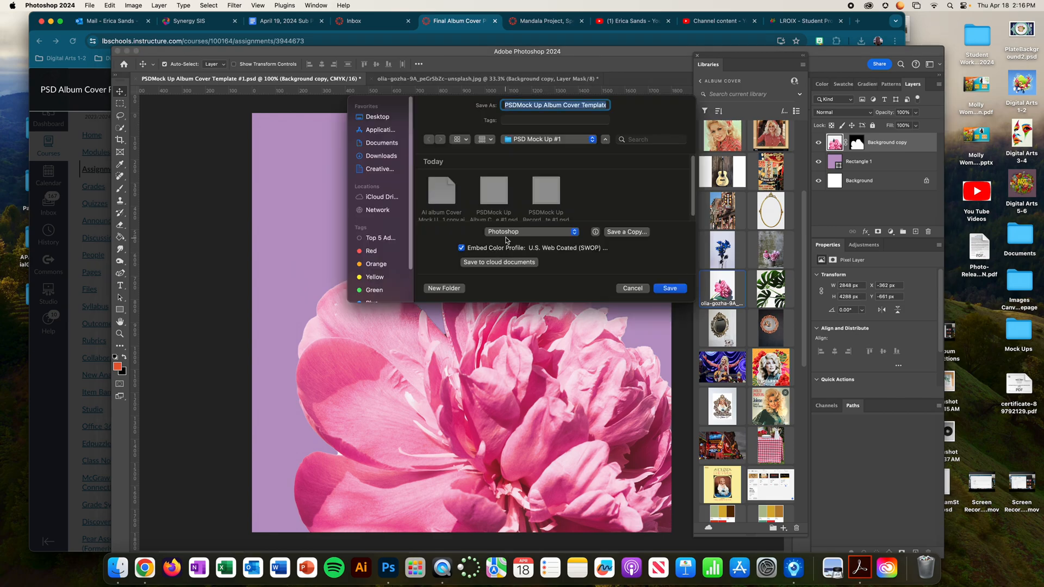
{"action": "left_click", "coordinate": [382, 157]}
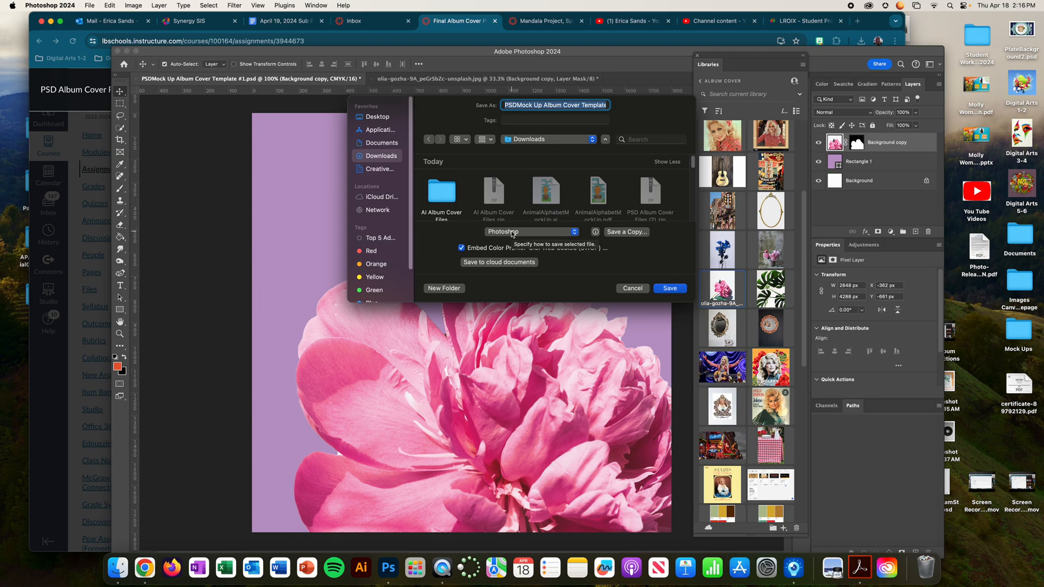
{"action": "left_click", "coordinate": [668, 288]}
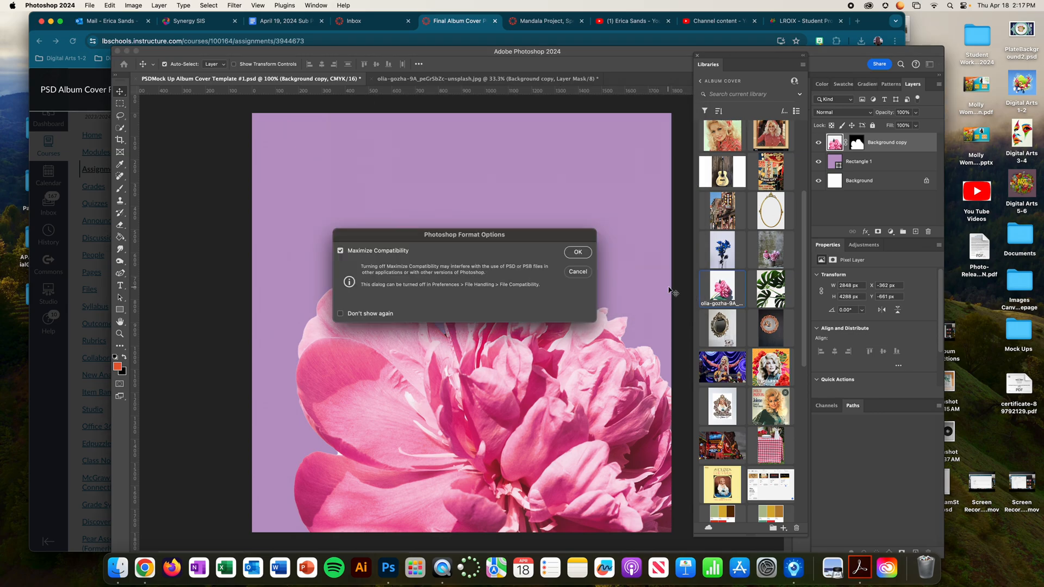
{"action": "left_click", "coordinate": [577, 253]}
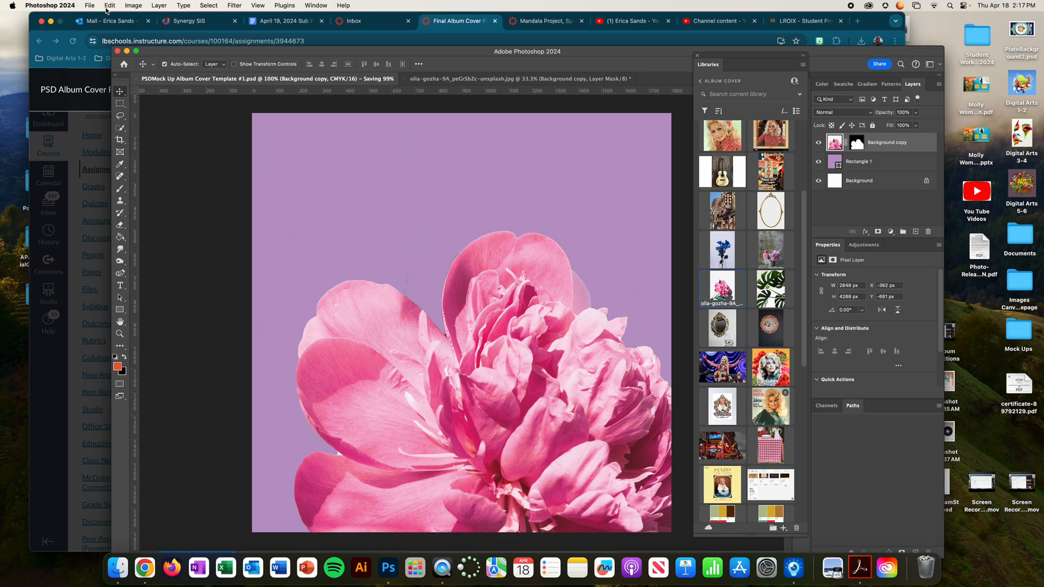
Step: Export the album cover design as a PNG at 100% scale to the Downloads folder
{"action": "left_click", "coordinate": [90, 4]}
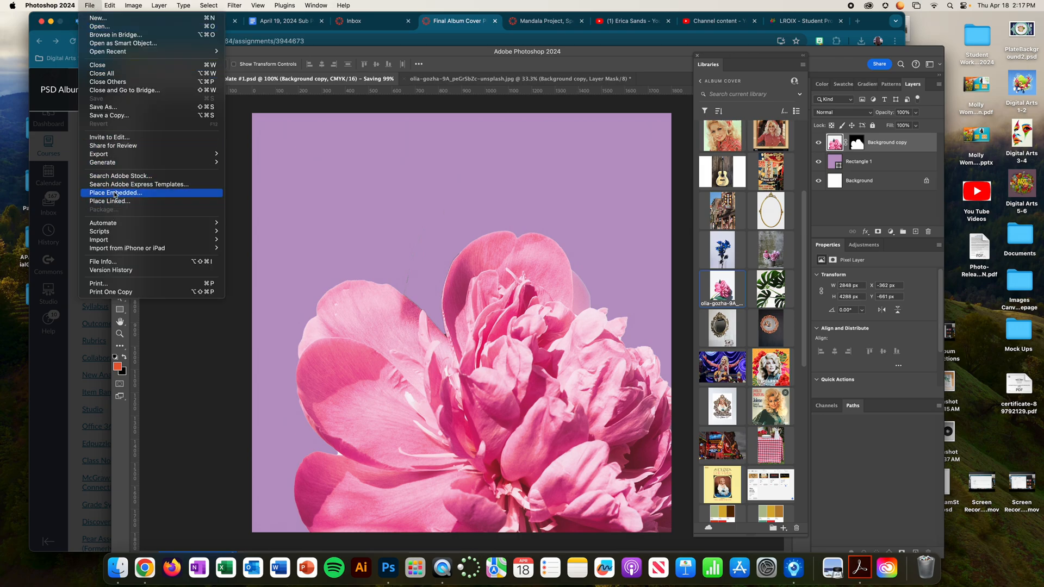
{"action": "mouse_move", "coordinate": [106, 154]}
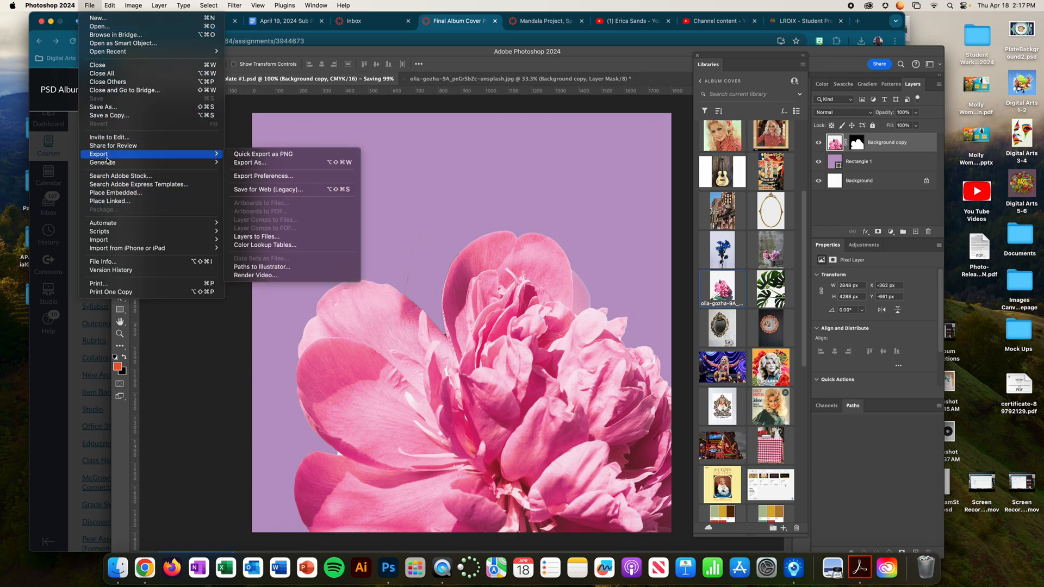
{"action": "left_click", "coordinate": [244, 161]}
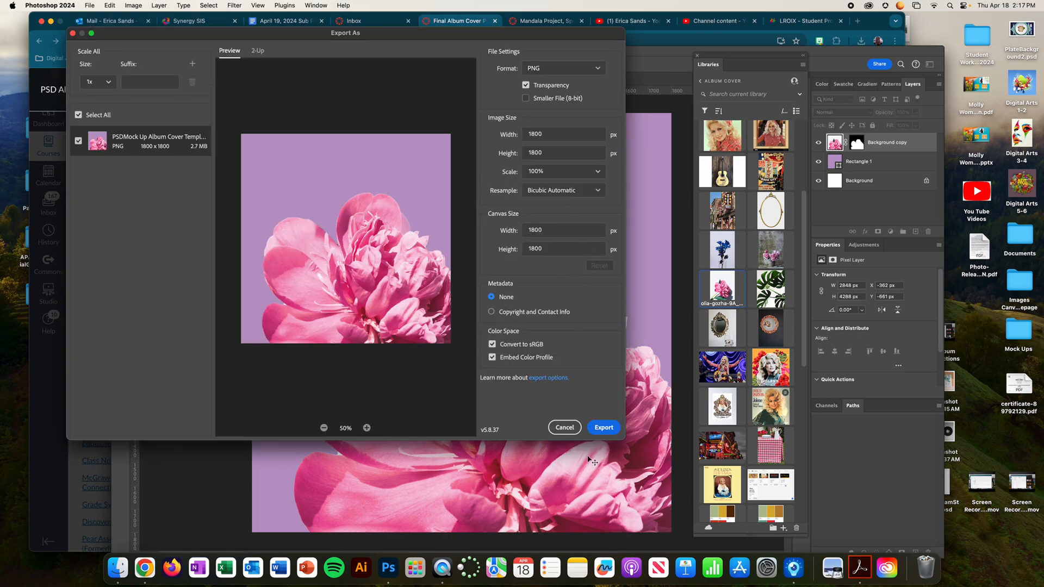
{"action": "left_click", "coordinate": [606, 428]}
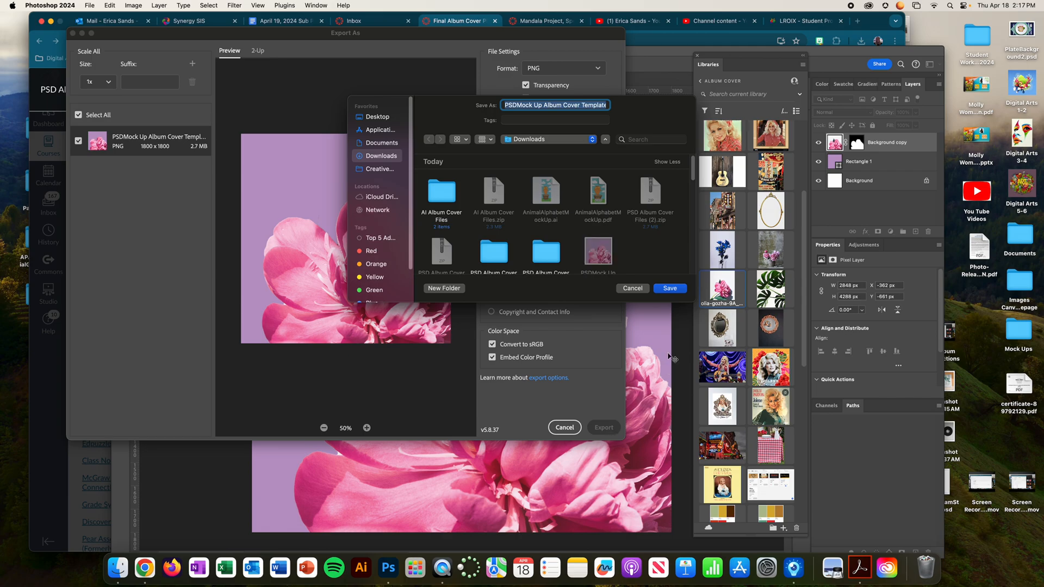
{"action": "left_click", "coordinate": [672, 288]}
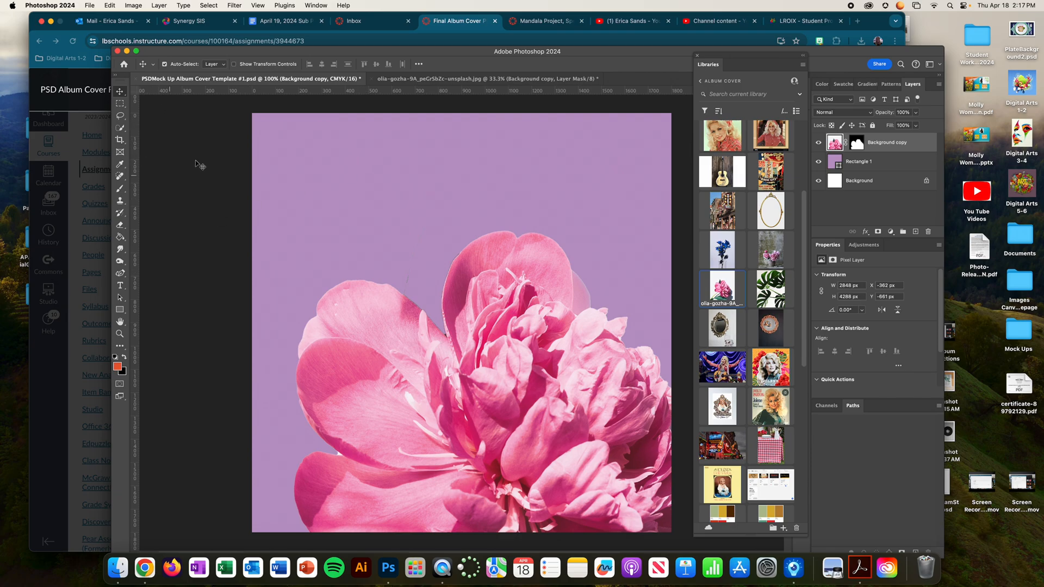
{"action": "left_click", "coordinate": [100, 5]}
{"action": "left_click", "coordinate": [114, 34]}
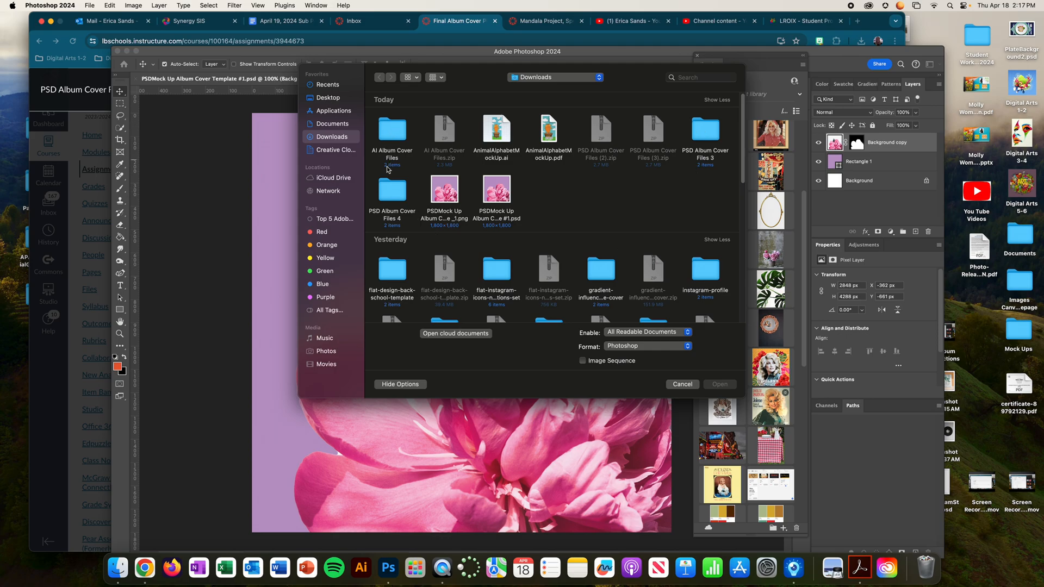
{"action": "double_click", "coordinate": [706, 131]}
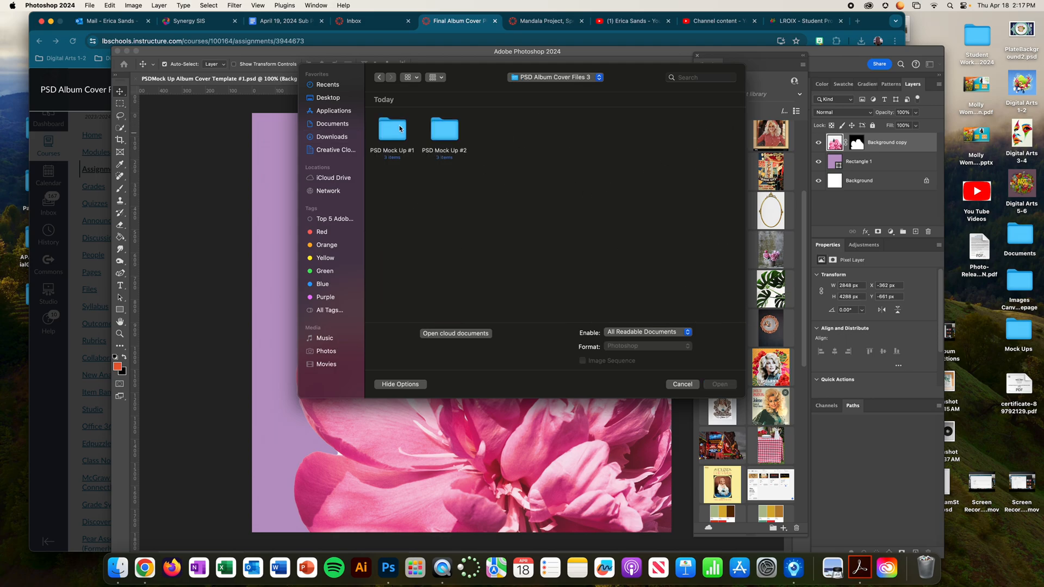
{"action": "double_click", "coordinate": [392, 132]}
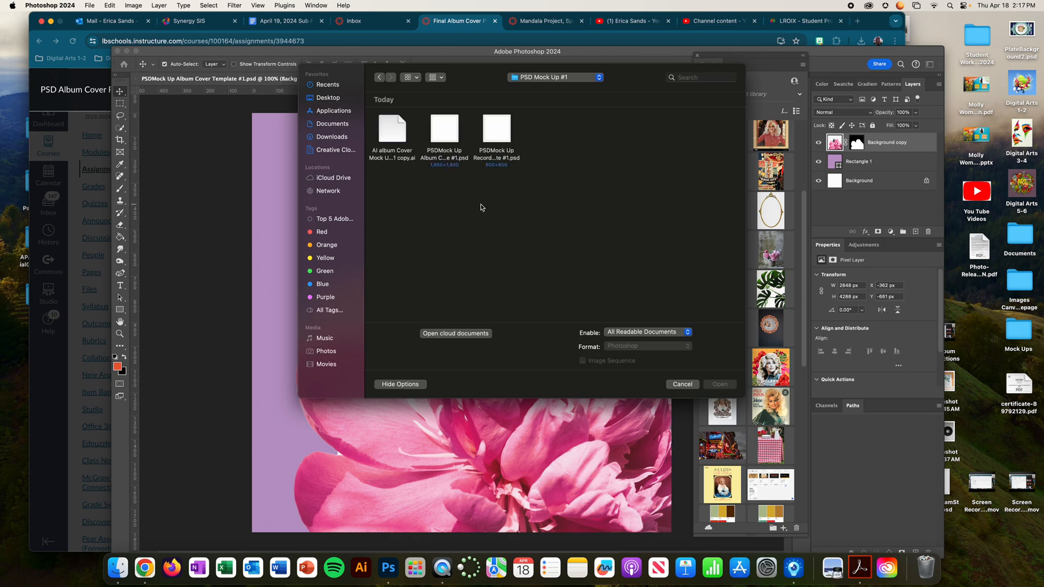
{"action": "double_click", "coordinate": [496, 132]}
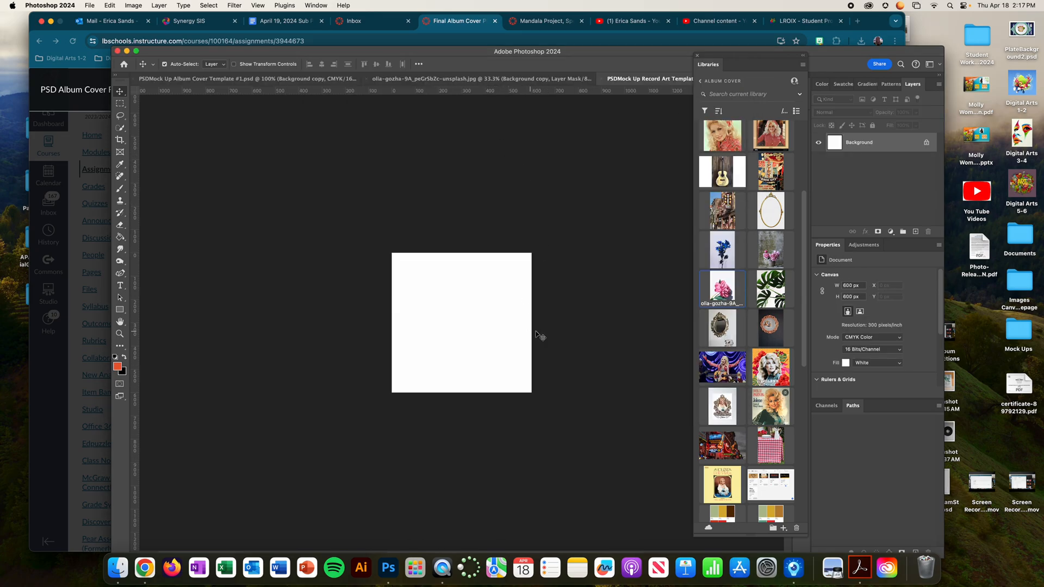
{"action": "left_click", "coordinate": [602, 80]}
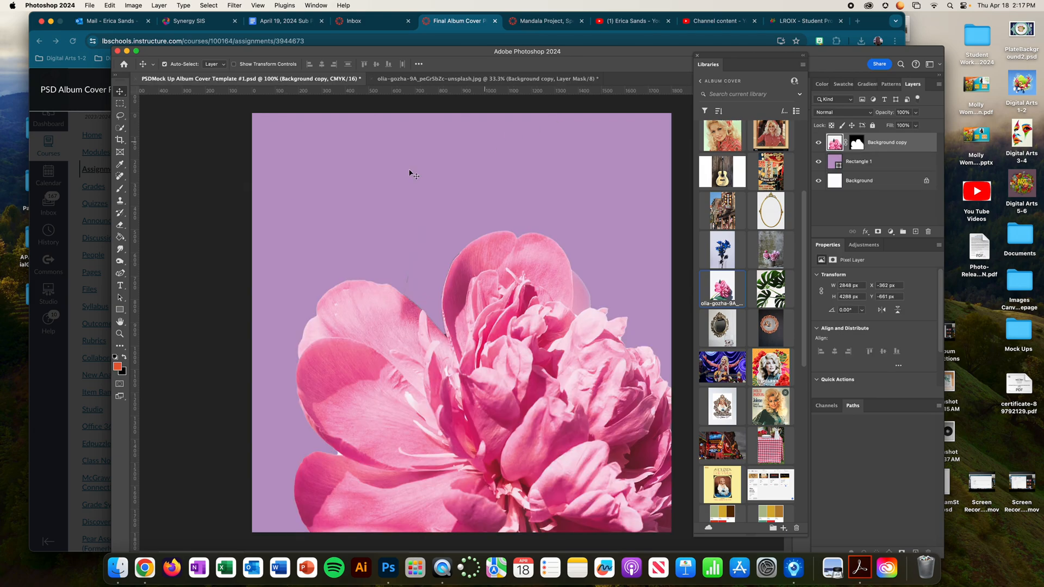
Step: Switch to Chrome, download PSD Album Cover Files.zip again, and open its Mock Up #1 record art template in Photoshop
{"action": "left_click", "coordinate": [79, 212]}
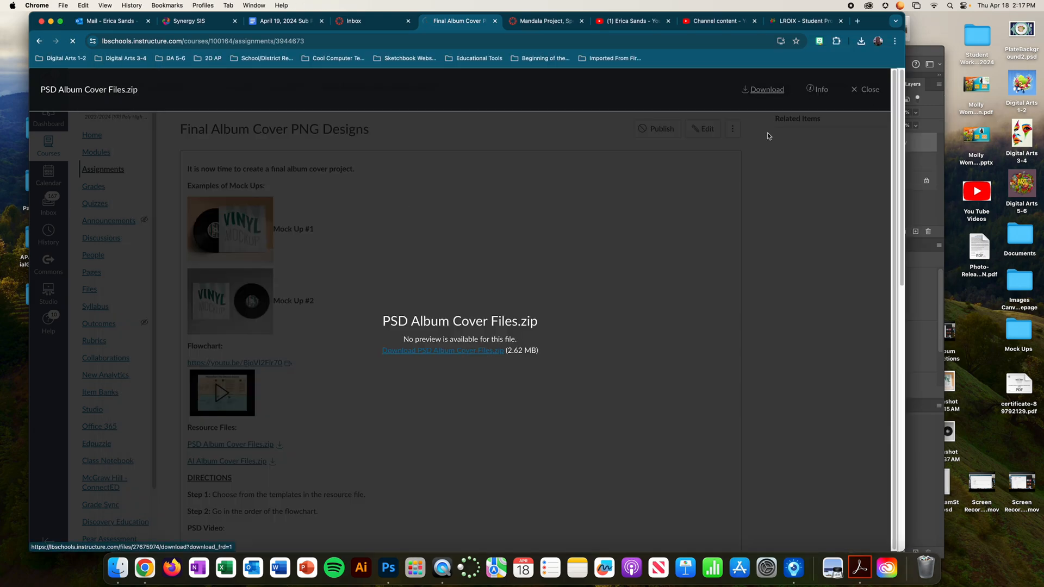
{"action": "left_click", "coordinate": [770, 62]}
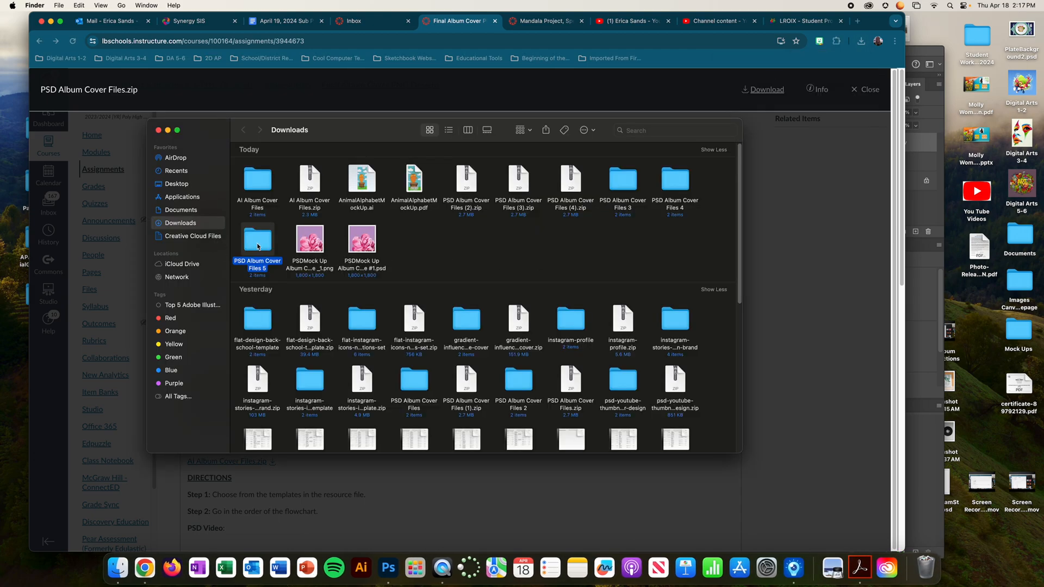
{"action": "double_click", "coordinate": [257, 242]}
{"action": "double_click", "coordinate": [252, 169]}
{"action": "double_click", "coordinate": [365, 165]}
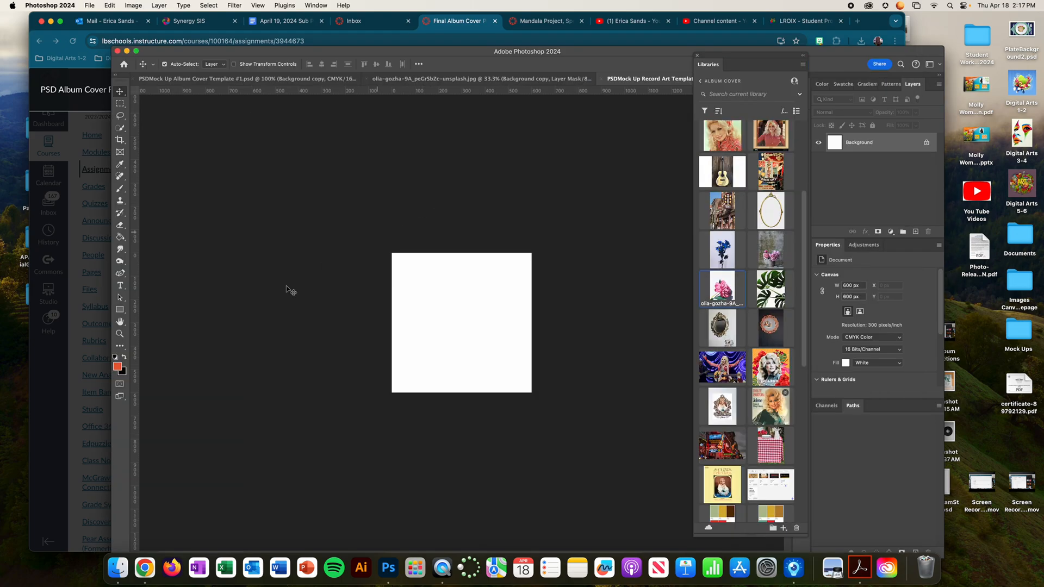
Step: Copy the masked peony into the record art template, accepting the bit depth conversion, and reposition it to fill the canvas
{"action": "left_click", "coordinate": [120, 333]}
{"action": "left_click", "coordinate": [453, 320]}
{"action": "left_click", "coordinate": [482, 335]}
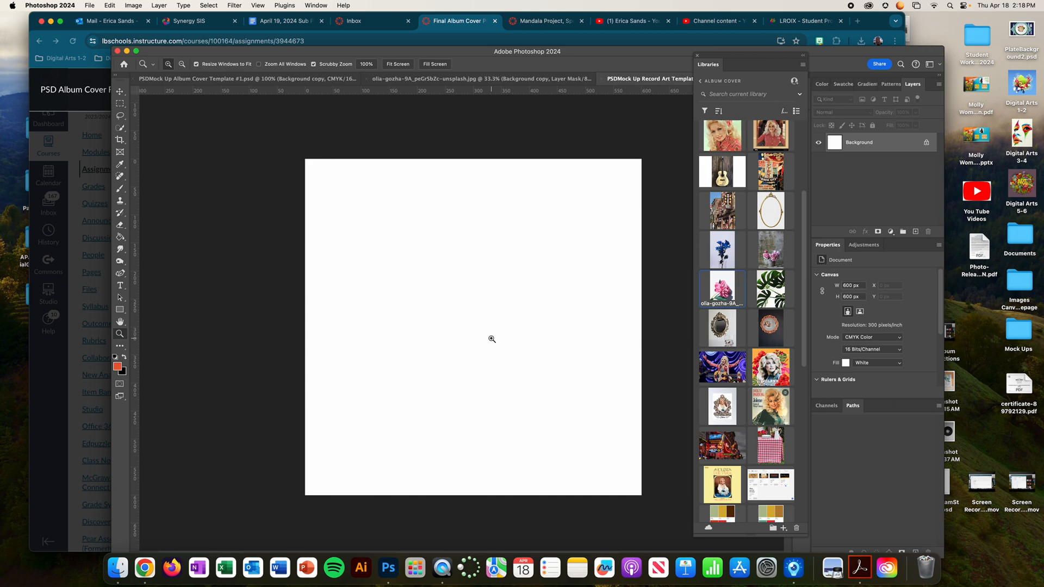
{"action": "left_click", "coordinate": [97, 297]}
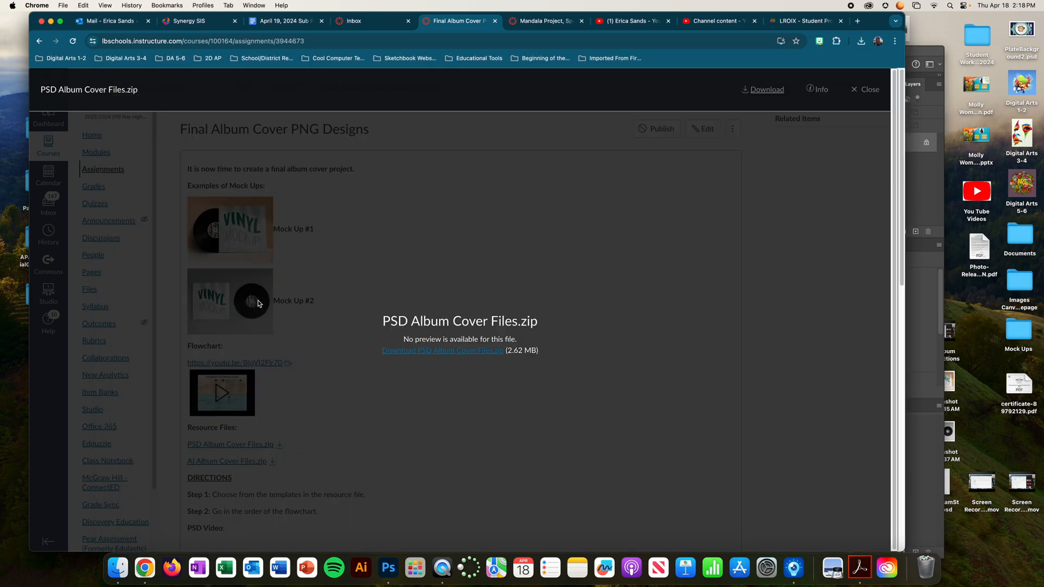
{"action": "left_click", "coordinate": [910, 176]}
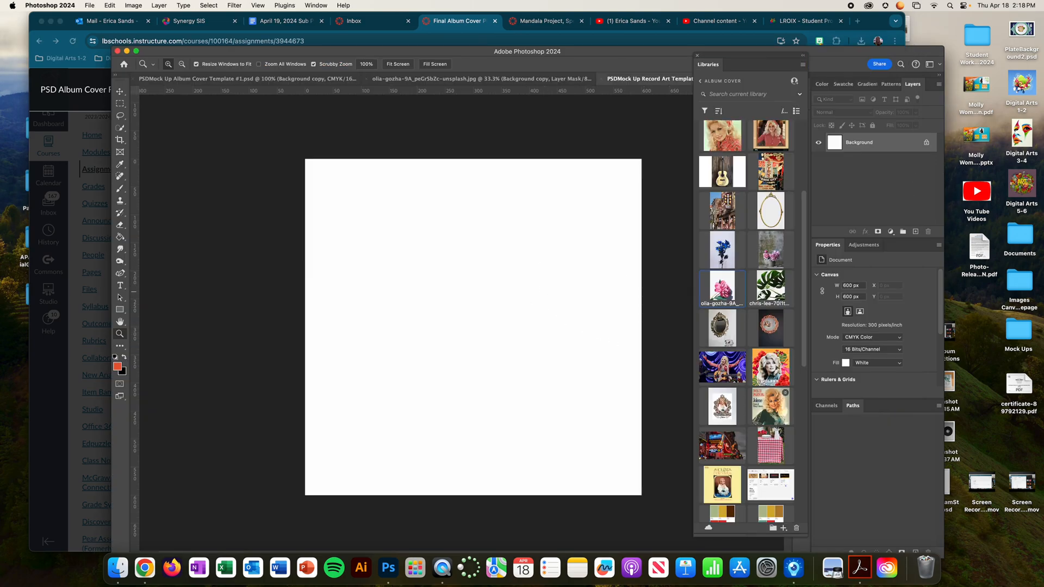
{"action": "scroll", "coordinate": [763, 190], "scroll_direction": "up", "scroll_amount": 5}
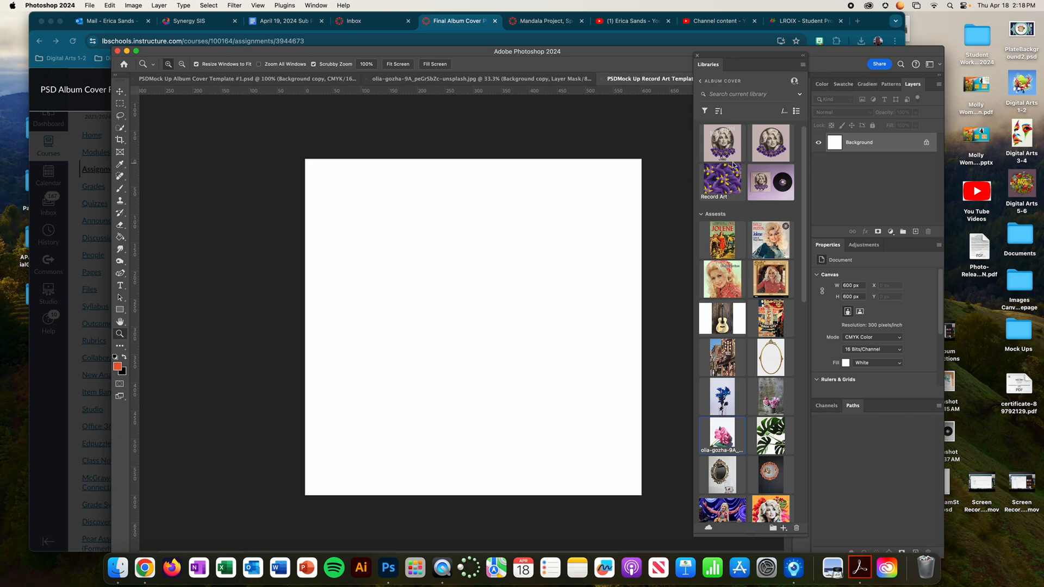
{"action": "left_click", "coordinate": [442, 79]}
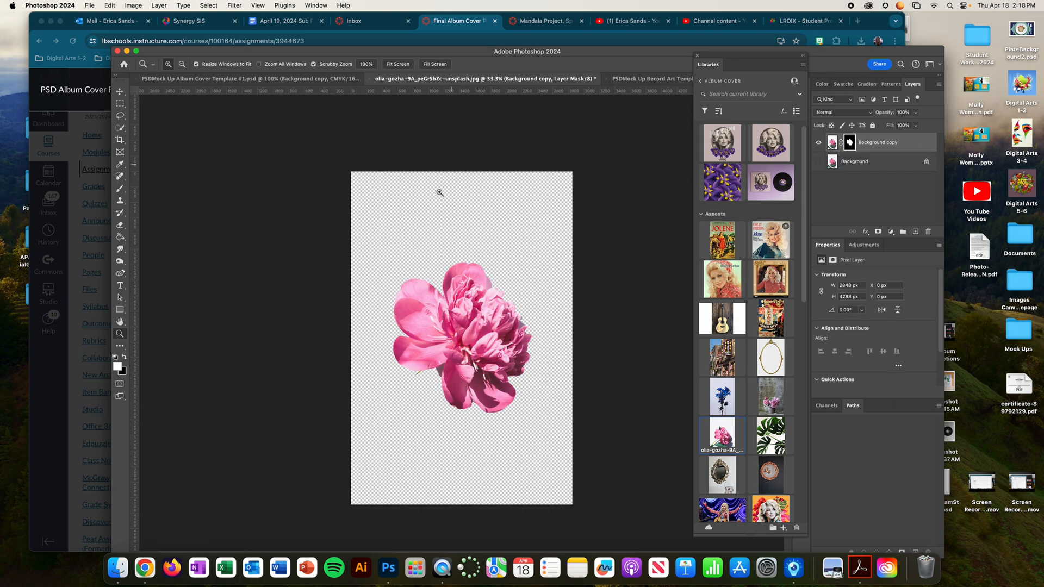
{"action": "left_click", "coordinate": [120, 91]}
{"action": "left_click_drag", "start_coordinate": [478, 339], "coordinate": [454, 227]}
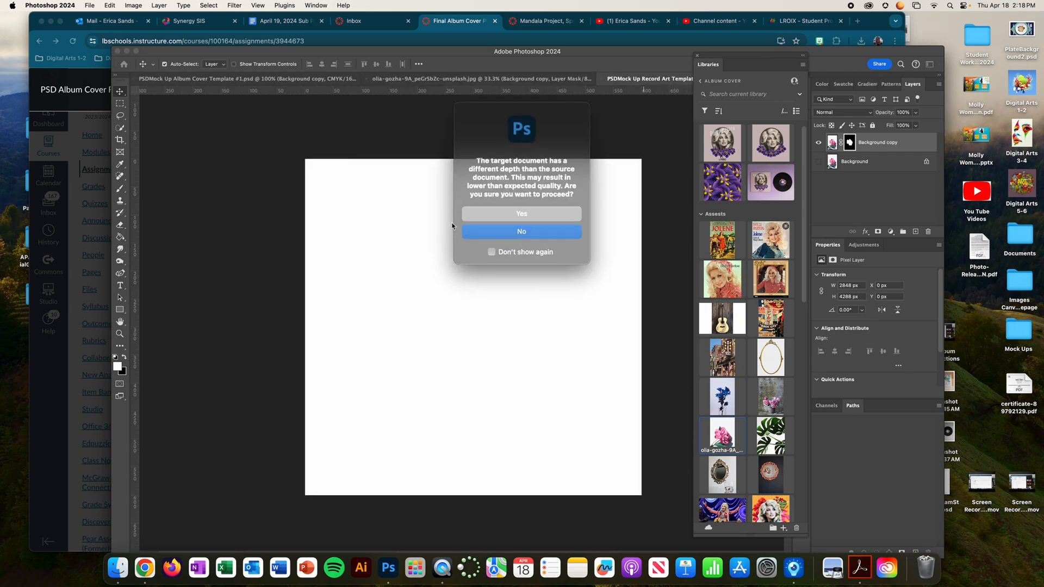
{"action": "left_click", "coordinate": [546, 215]}
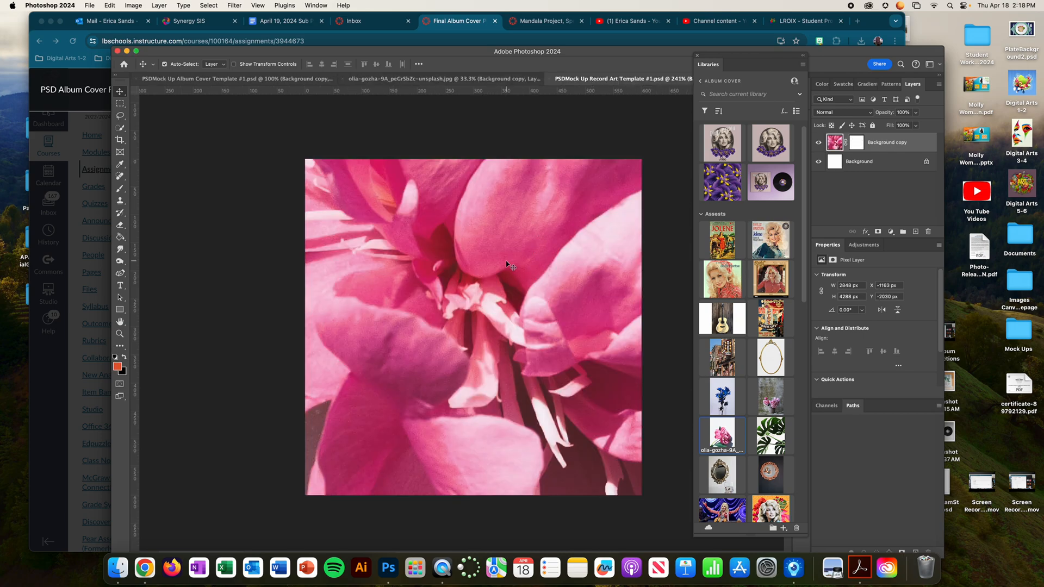
{"action": "key", "text": "super+t"}
{"action": "left_click_drag", "start_coordinate": [505, 269], "coordinate": [480, 306]}
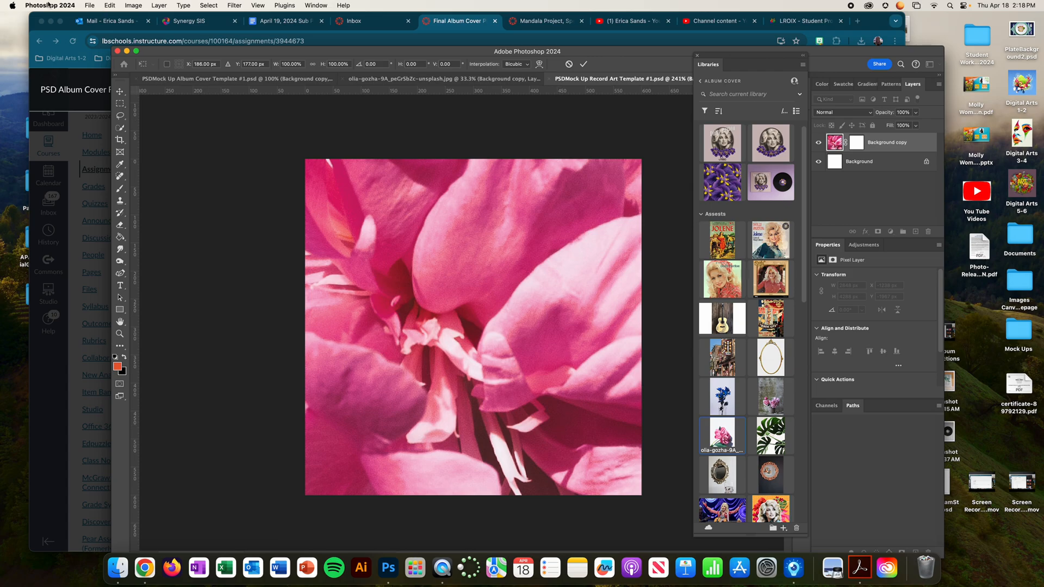
Step: Apply the transformation and save the record art template in Photoshop format to the Downloads folder with Maximize Compatibility on
{"action": "left_click", "coordinate": [89, 5]}
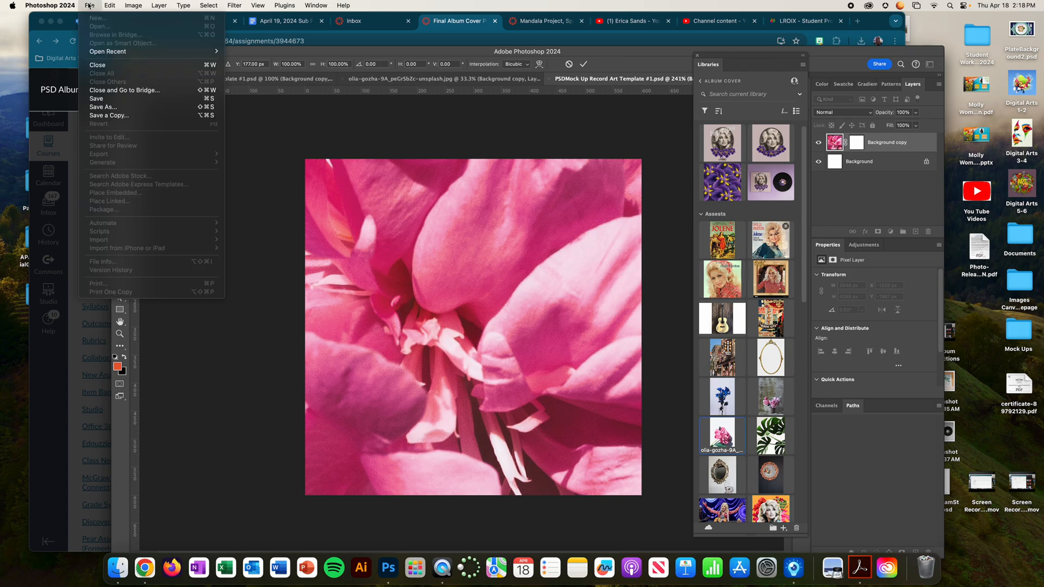
{"action": "left_click", "coordinate": [111, 108]}
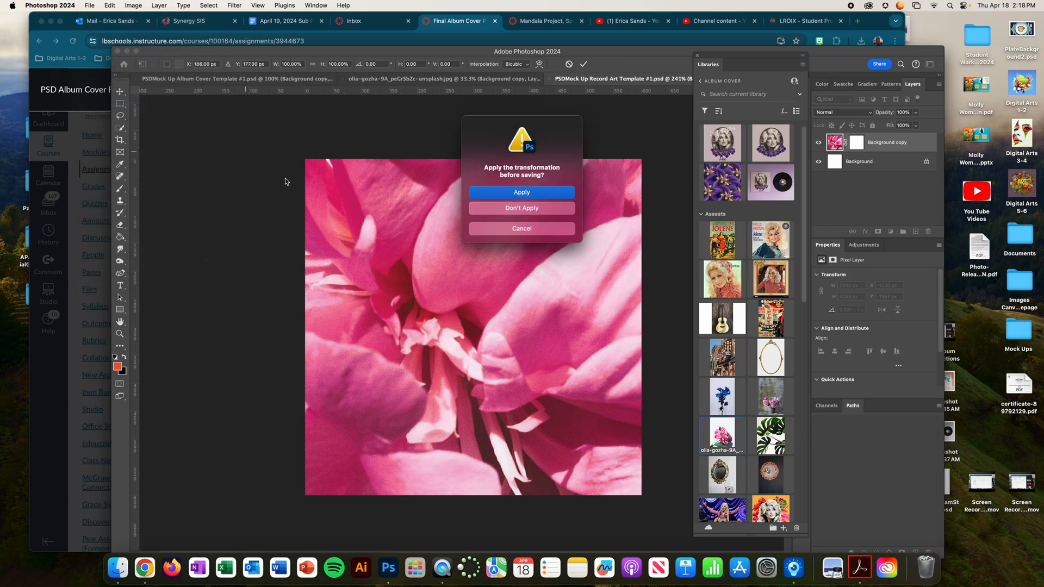
{"action": "left_click", "coordinate": [526, 193]}
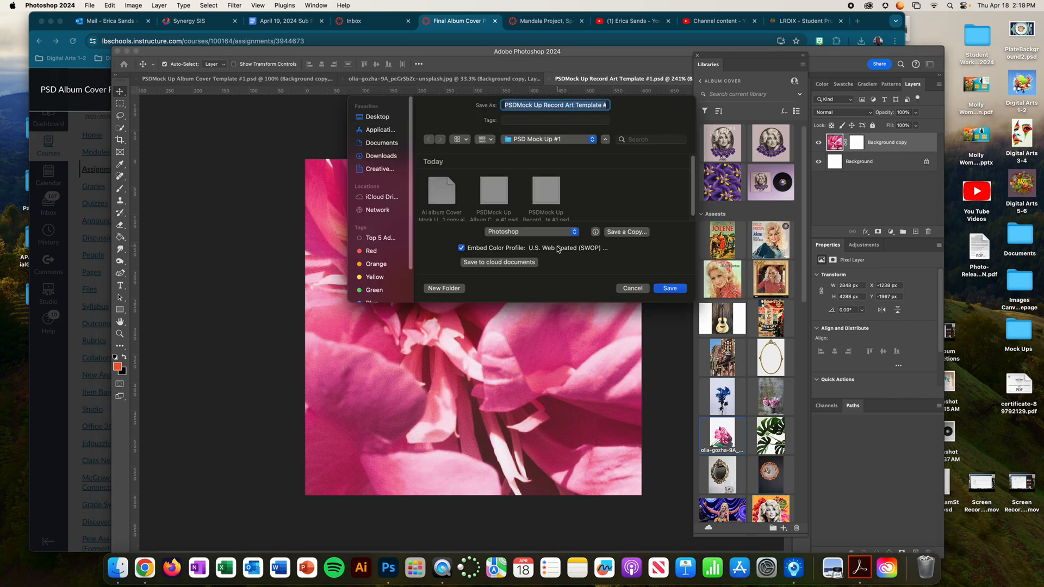
{"action": "left_click", "coordinate": [669, 288]}
{"action": "left_click", "coordinate": [486, 250]}
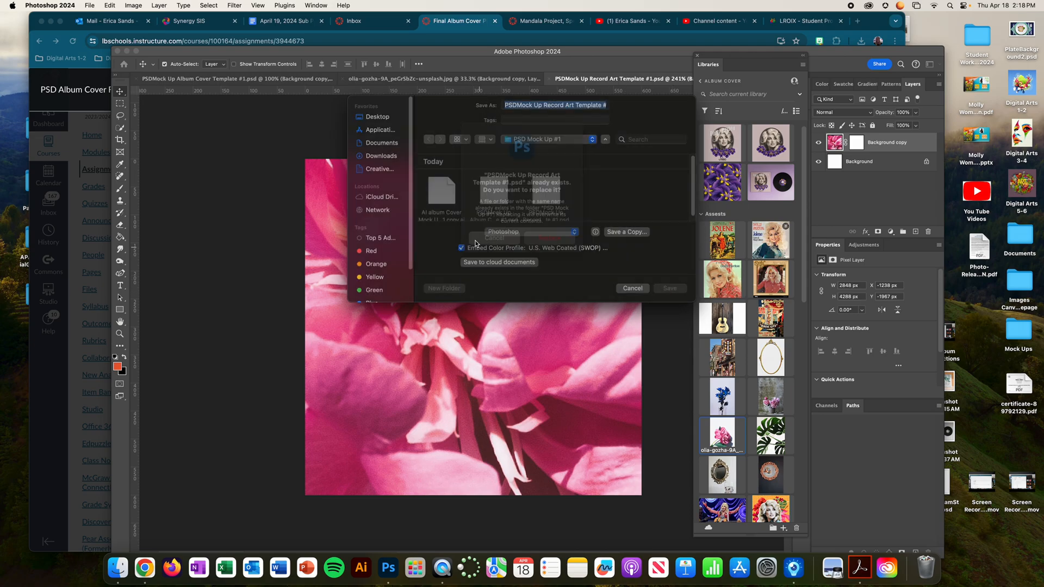
{"action": "left_click", "coordinate": [378, 156]}
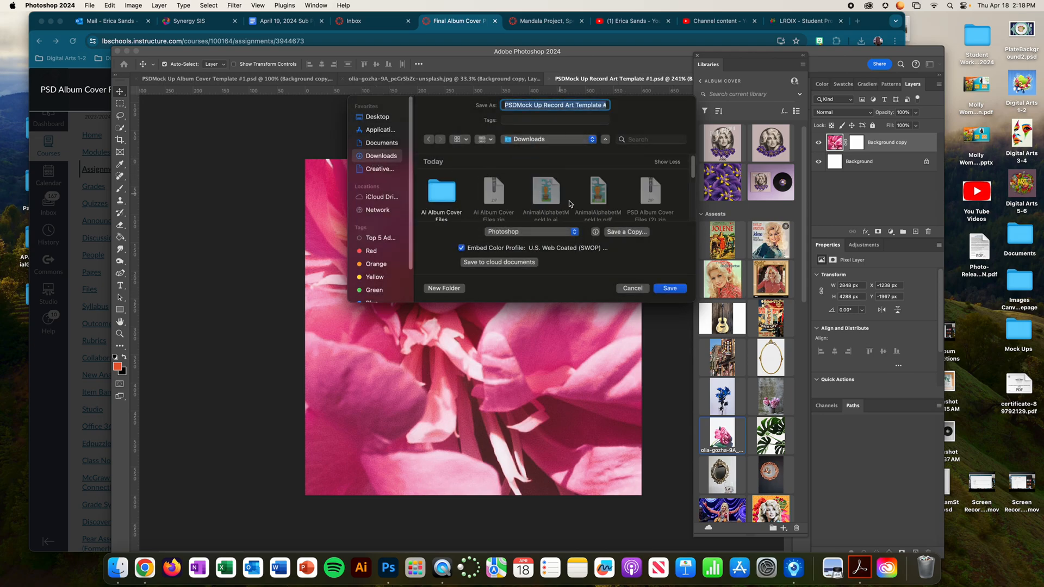
{"action": "left_click", "coordinate": [670, 289]}
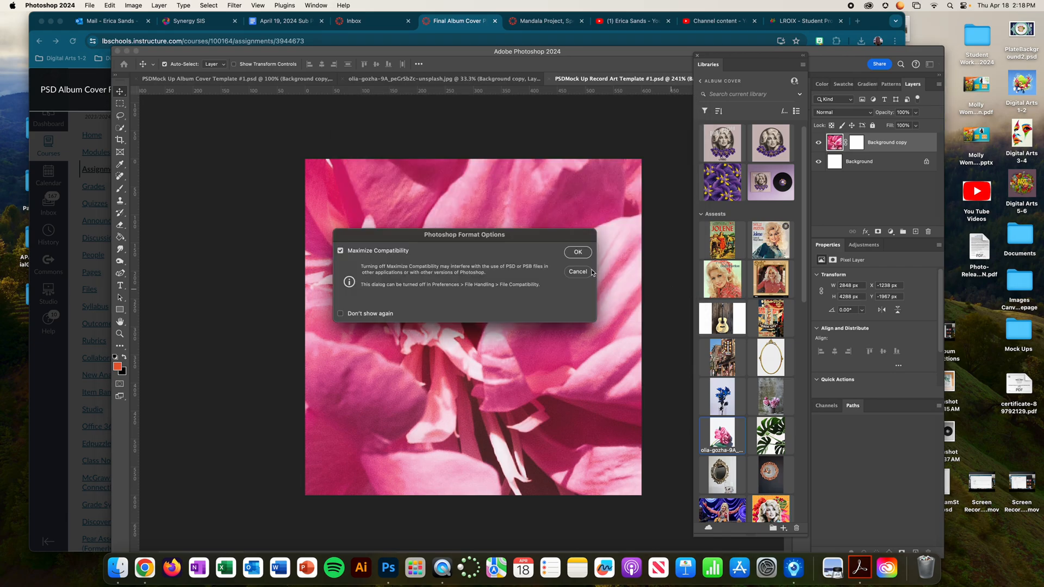
{"action": "left_click", "coordinate": [577, 250]}
Step: Export the record art as a PNG at 100% scale to the Downloads folder
{"action": "left_click", "coordinate": [91, 5]}
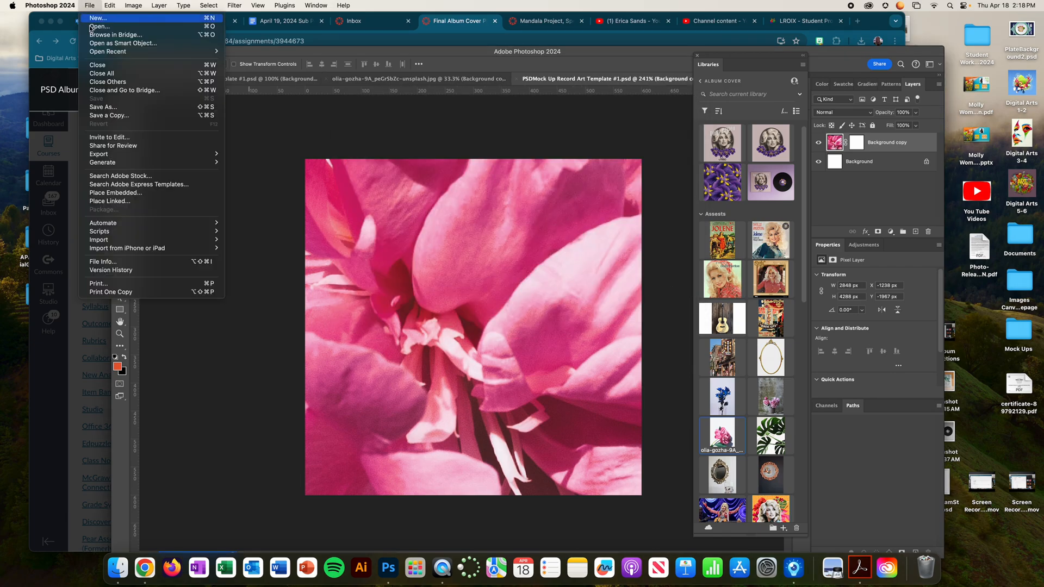
{"action": "mouse_move", "coordinate": [137, 159]}
{"action": "left_click", "coordinate": [250, 163]}
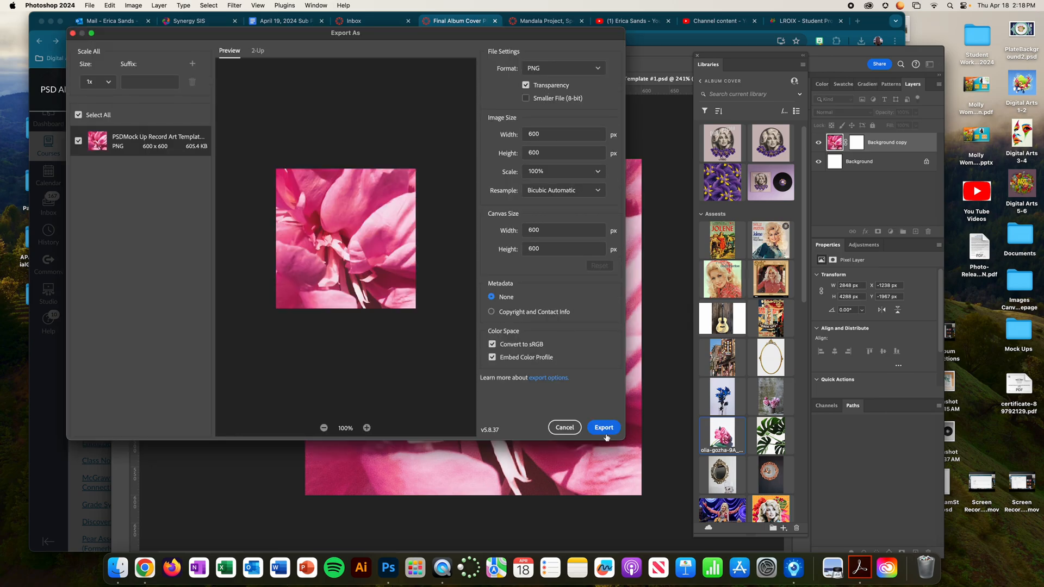
{"action": "left_click", "coordinate": [604, 427]}
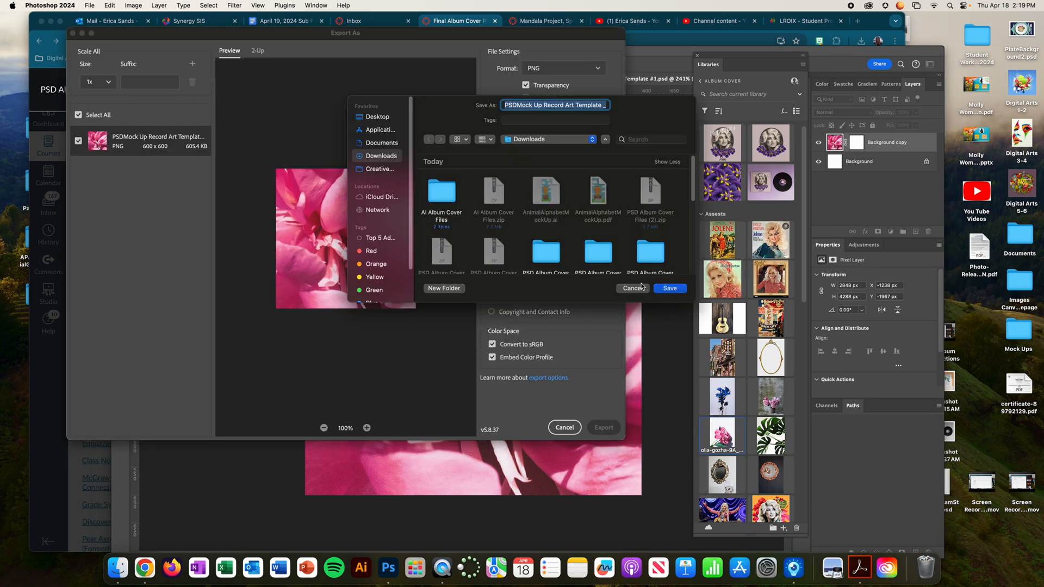
{"action": "left_click", "coordinate": [670, 288]}
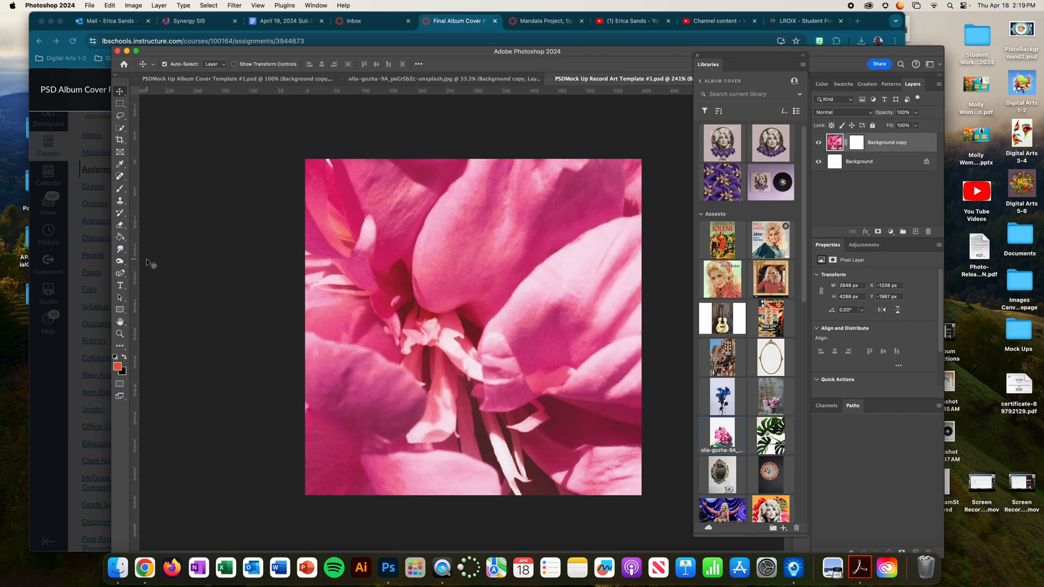
Step: Switch to Chrome, download PSD Album Cover Files.zip once more, and unpack it in the Downloads folder
{"action": "left_click", "coordinate": [84, 256]}
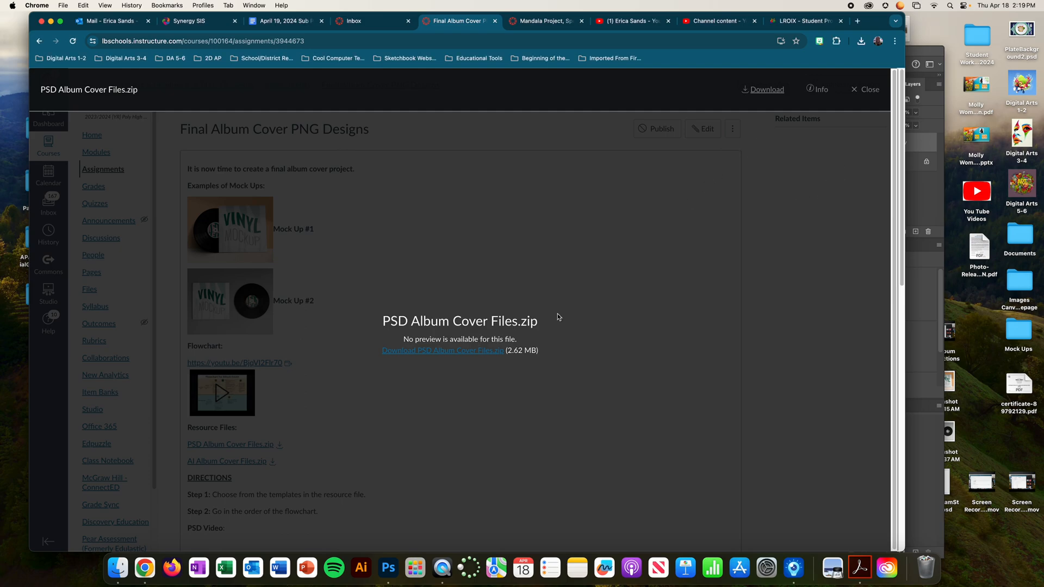
{"action": "left_click", "coordinate": [861, 40]}
{"action": "left_click", "coordinate": [780, 83]}
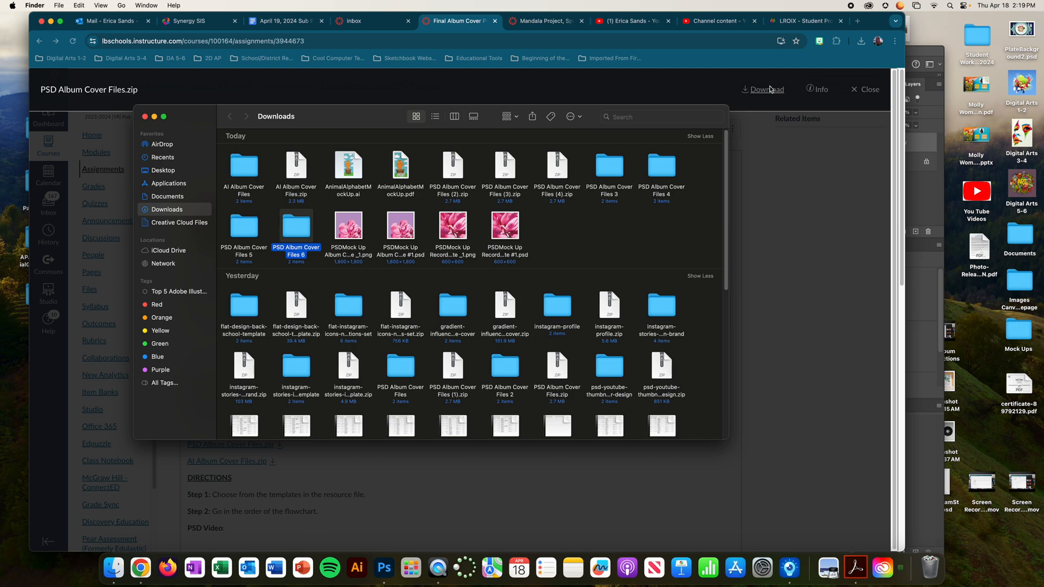